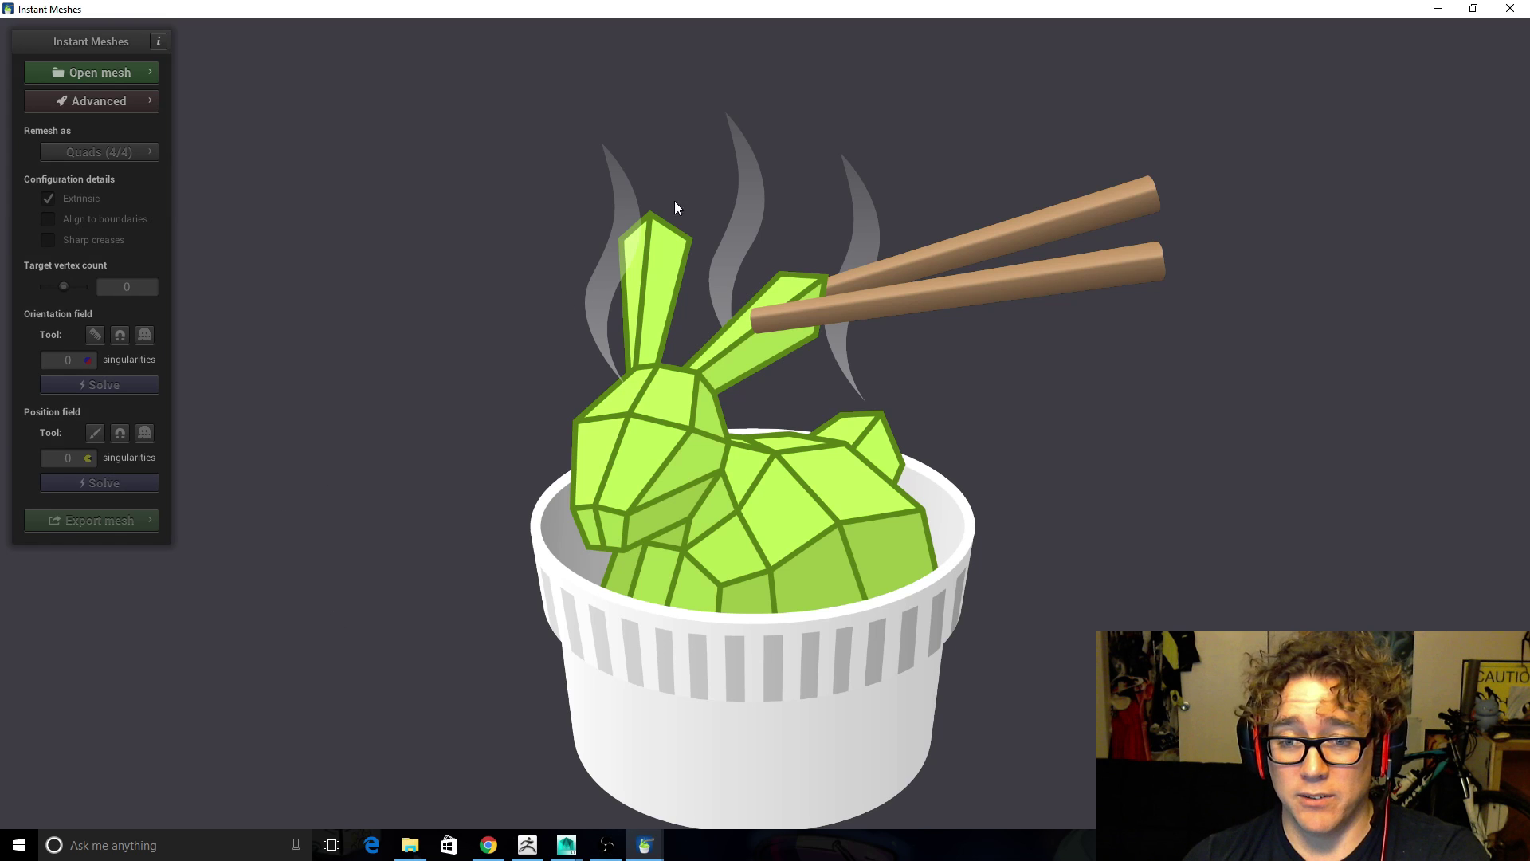
# Open the high-poly axe sculpt Axe_A22_Decimated_HiPoly.OBJ as the working mesh
pyautogui.click(117, 72)
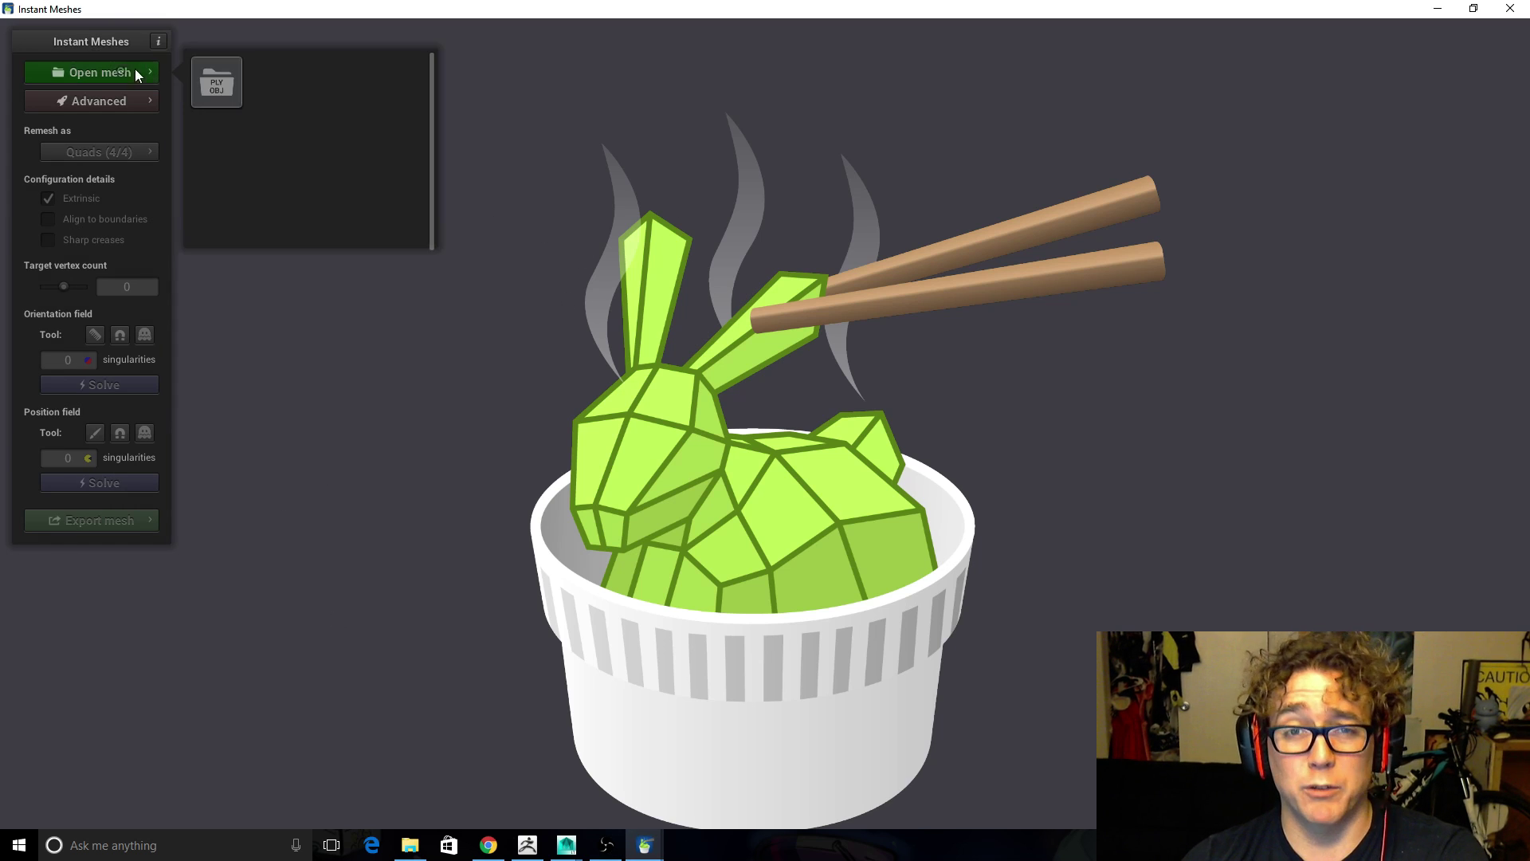
pyautogui.click(231, 85)
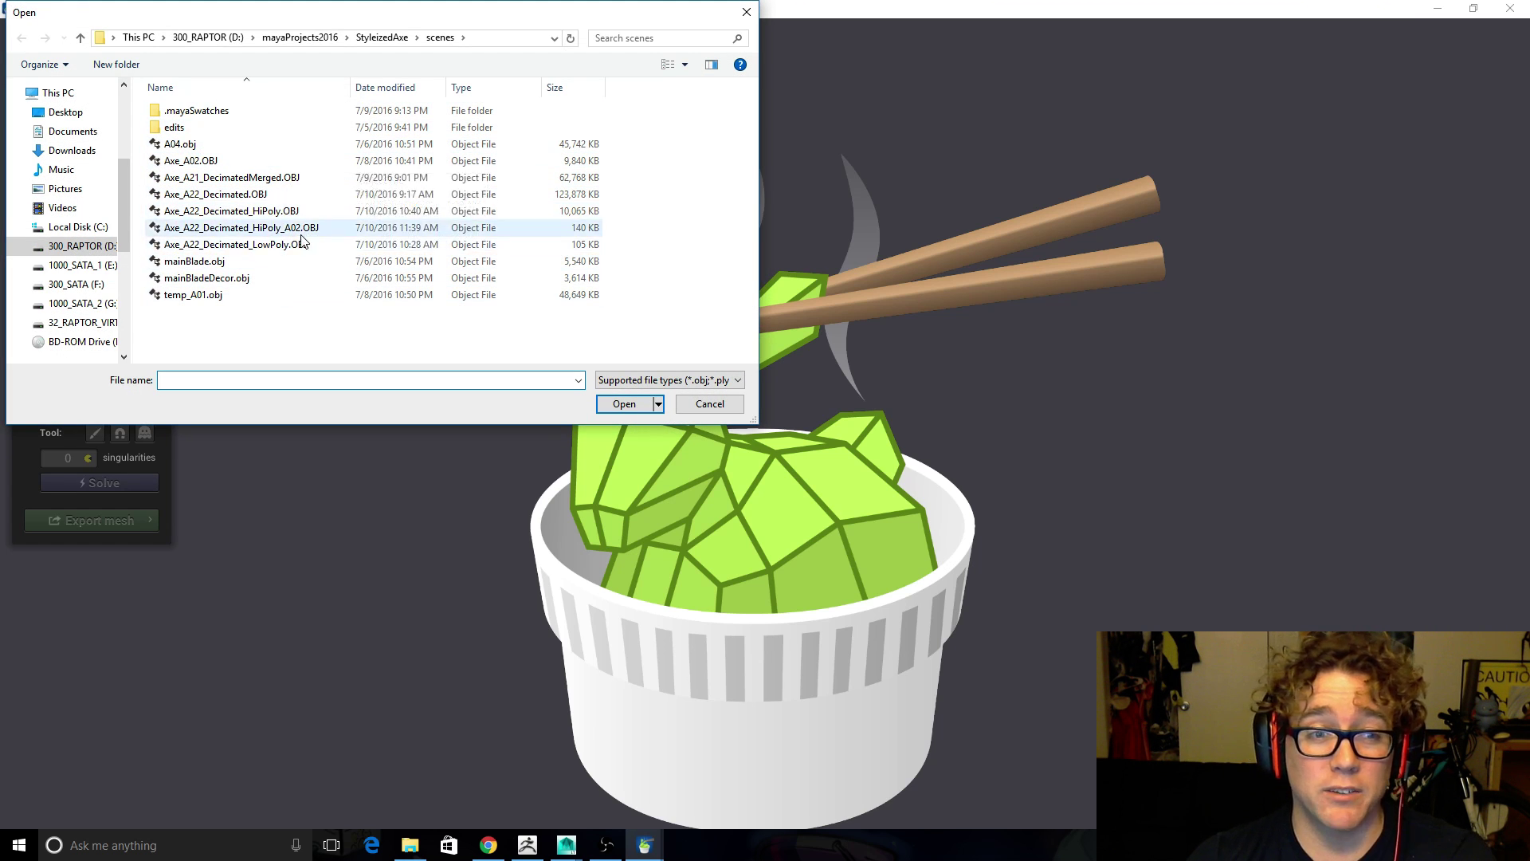
pyautogui.click(281, 213)
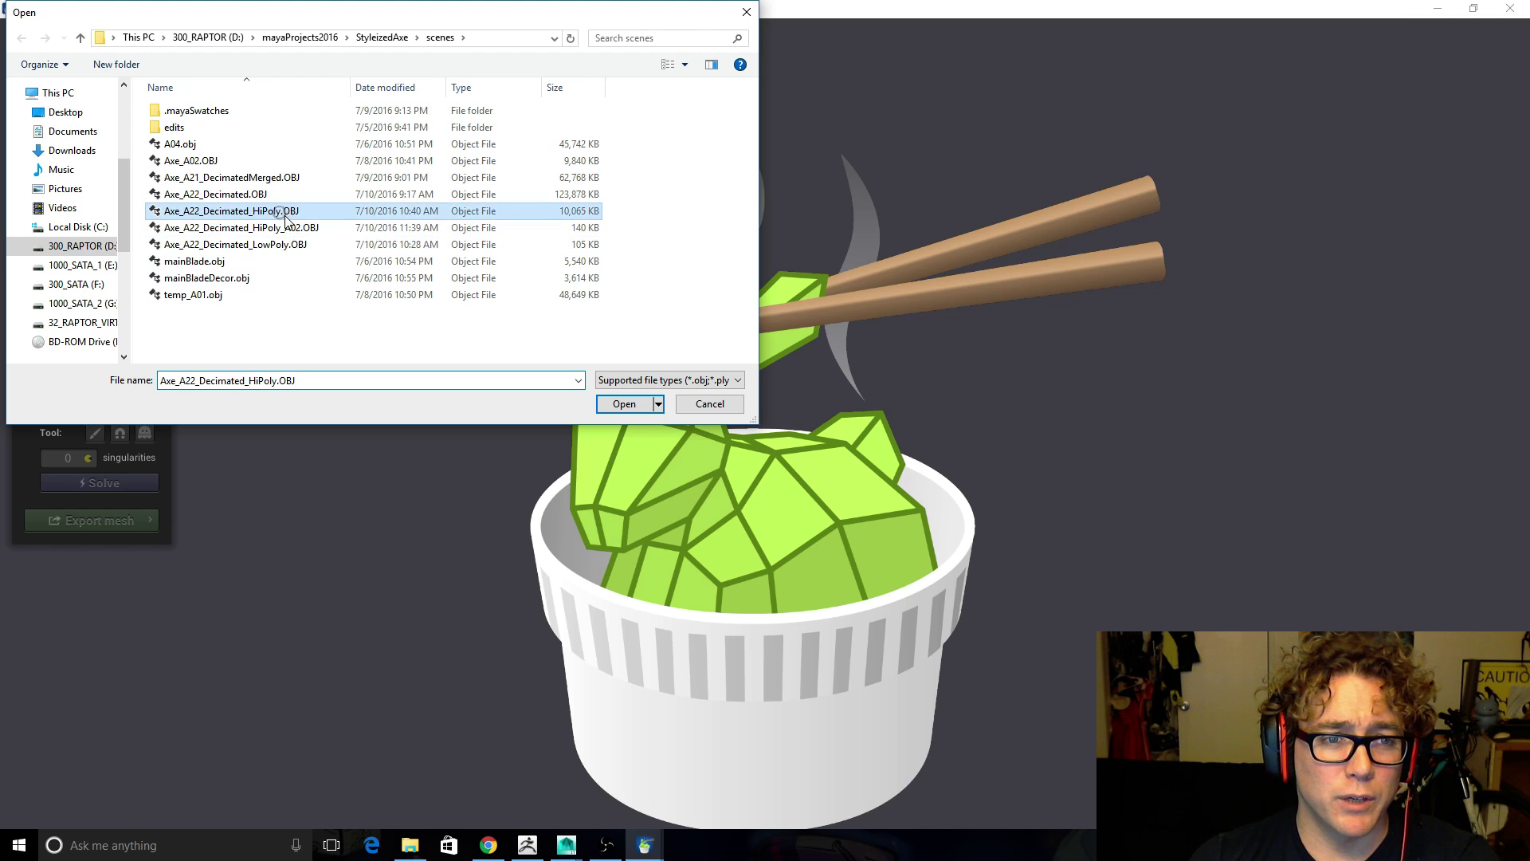
pyautogui.click(621, 403)
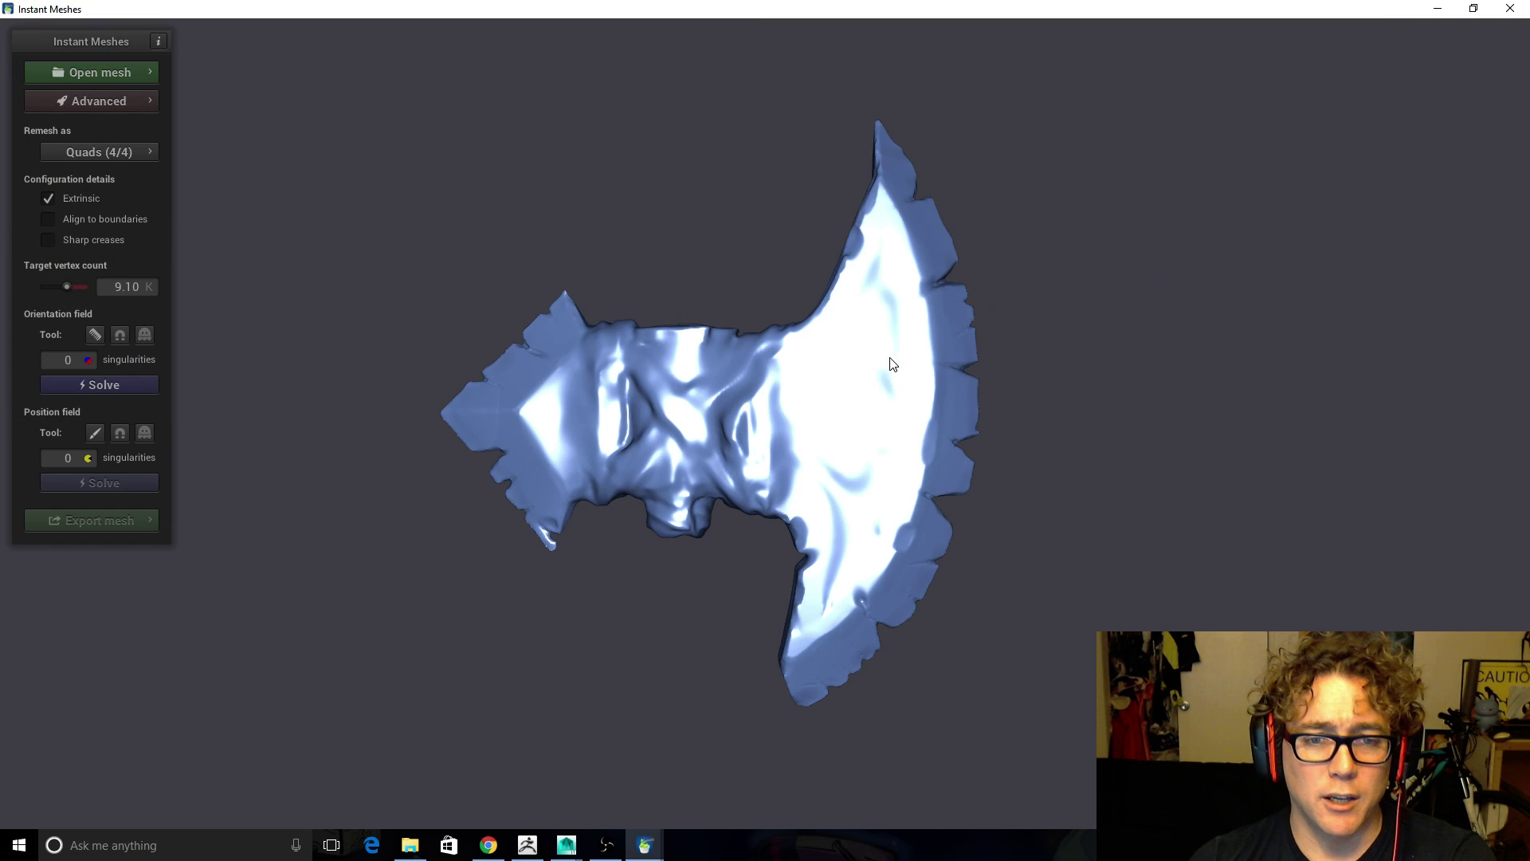
# Turn the axe to face the viewer and solve its orientation field
pyautogui.moveTo(1019, 337)
pyautogui.mouseDown()
pyautogui.moveTo(642, 457)
pyautogui.moveTo(481, 451)
pyautogui.moveTo(904, 287)
pyautogui.moveTo(483, 399)
pyautogui.mouseUp()
pyautogui.moveTo(1018, 339); pyautogui.dragTo(759, 486)
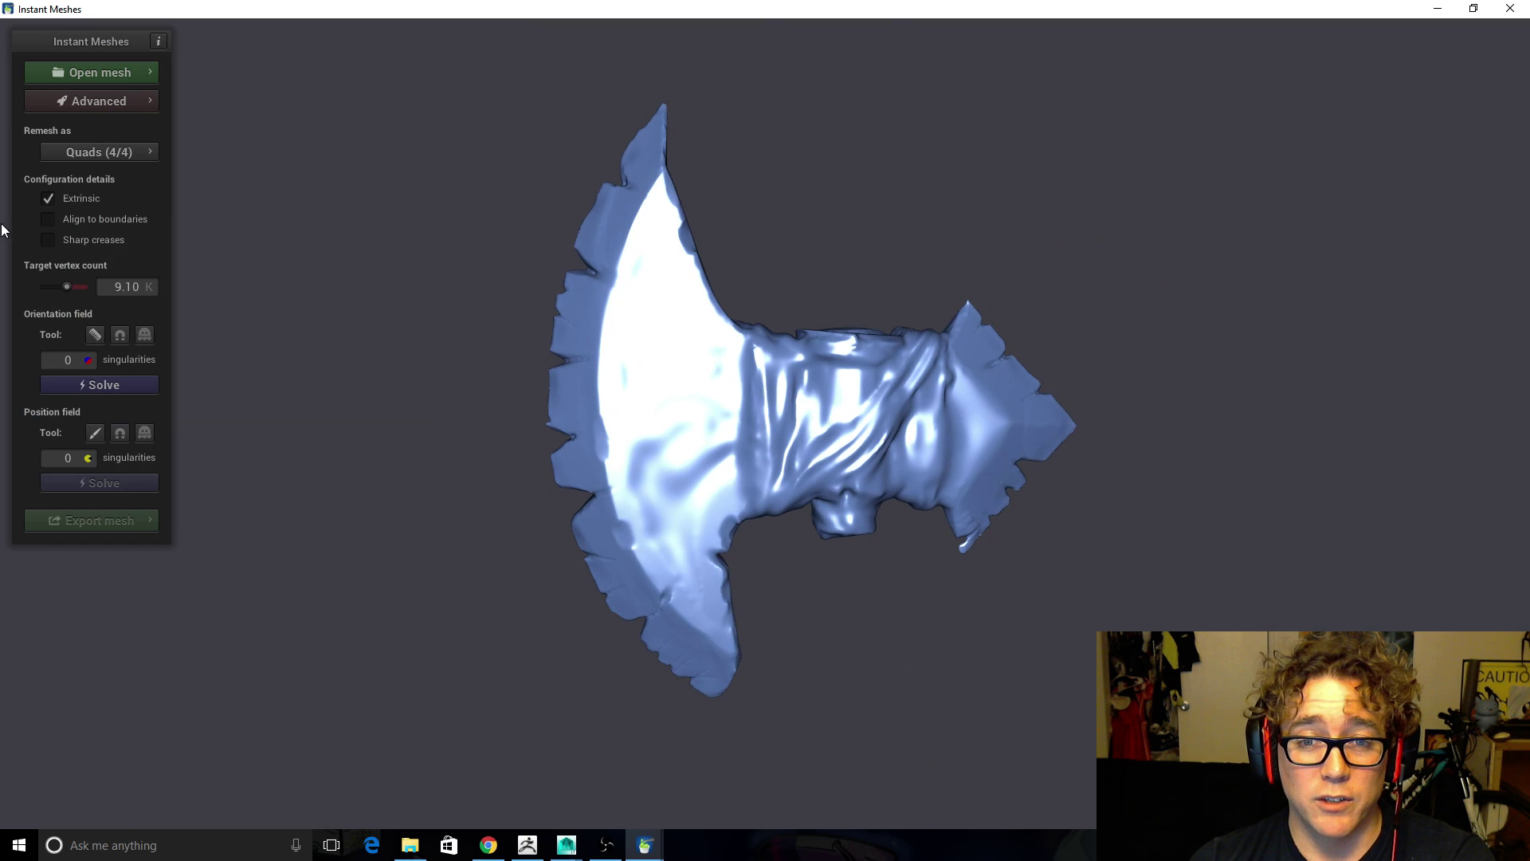
pyautogui.click(95, 385)
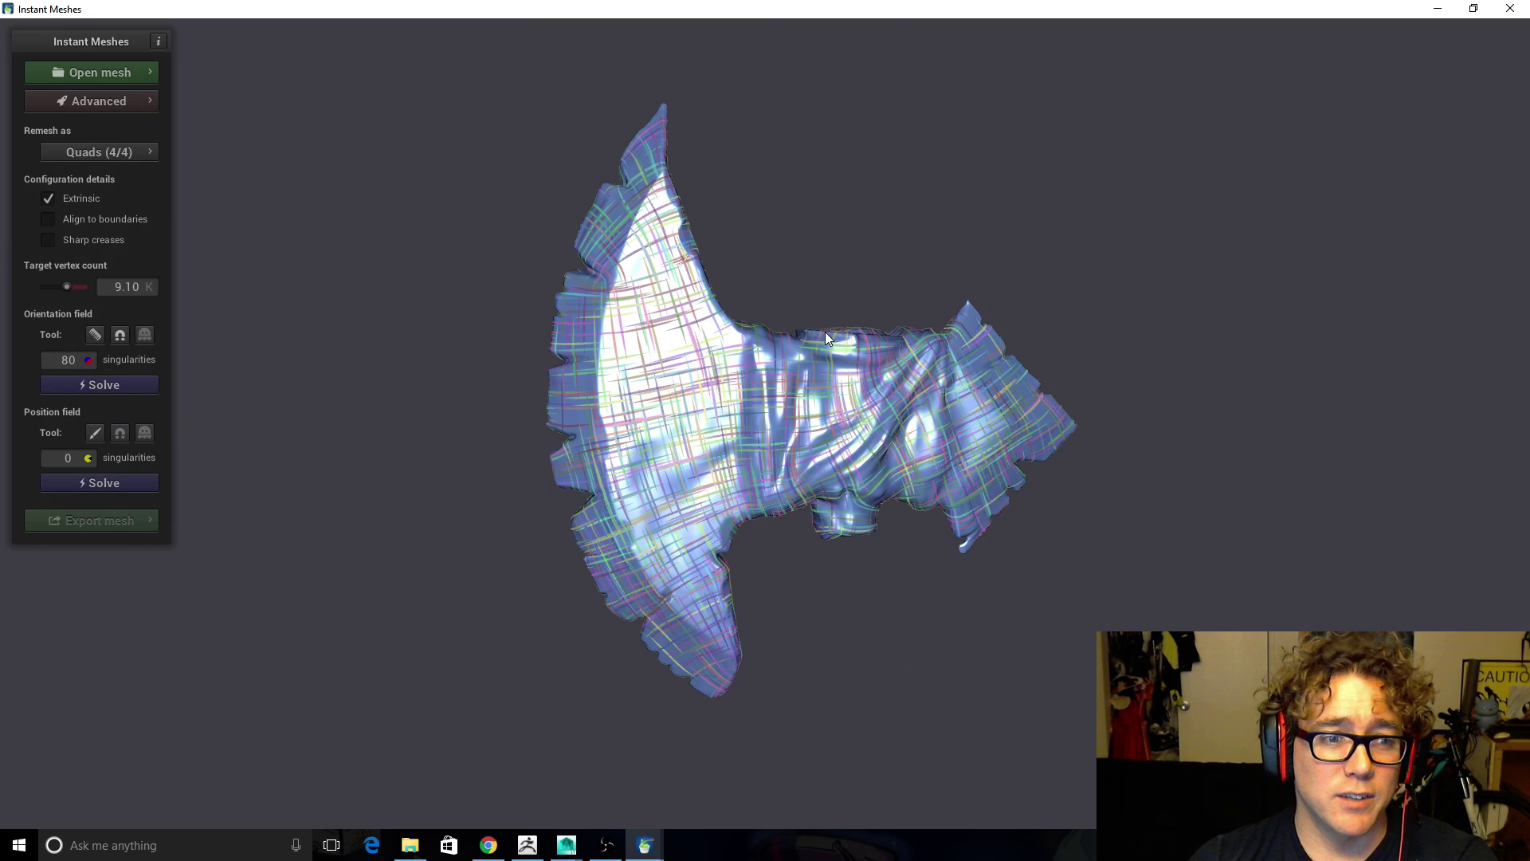
# Orbit and zoom around the axe to inspect the solved field's 80 singularities
pyautogui.moveTo(821, 335)
pyautogui.mouseDown()
pyautogui.moveTo(1007, 264)
pyautogui.moveTo(883, 309)
pyautogui.moveTo(922, 222)
pyautogui.moveTo(881, 280)
pyautogui.moveTo(875, 232)
pyautogui.moveTo(881, 280)
pyautogui.moveTo(860, 256)
pyautogui.mouseUp()
pyautogui.moveTo(858, 249)
pyautogui.mouseDown(button='right')
pyautogui.moveTo(842, 319)
pyautogui.moveTo(888, 249)
pyautogui.mouseUp(button='right')
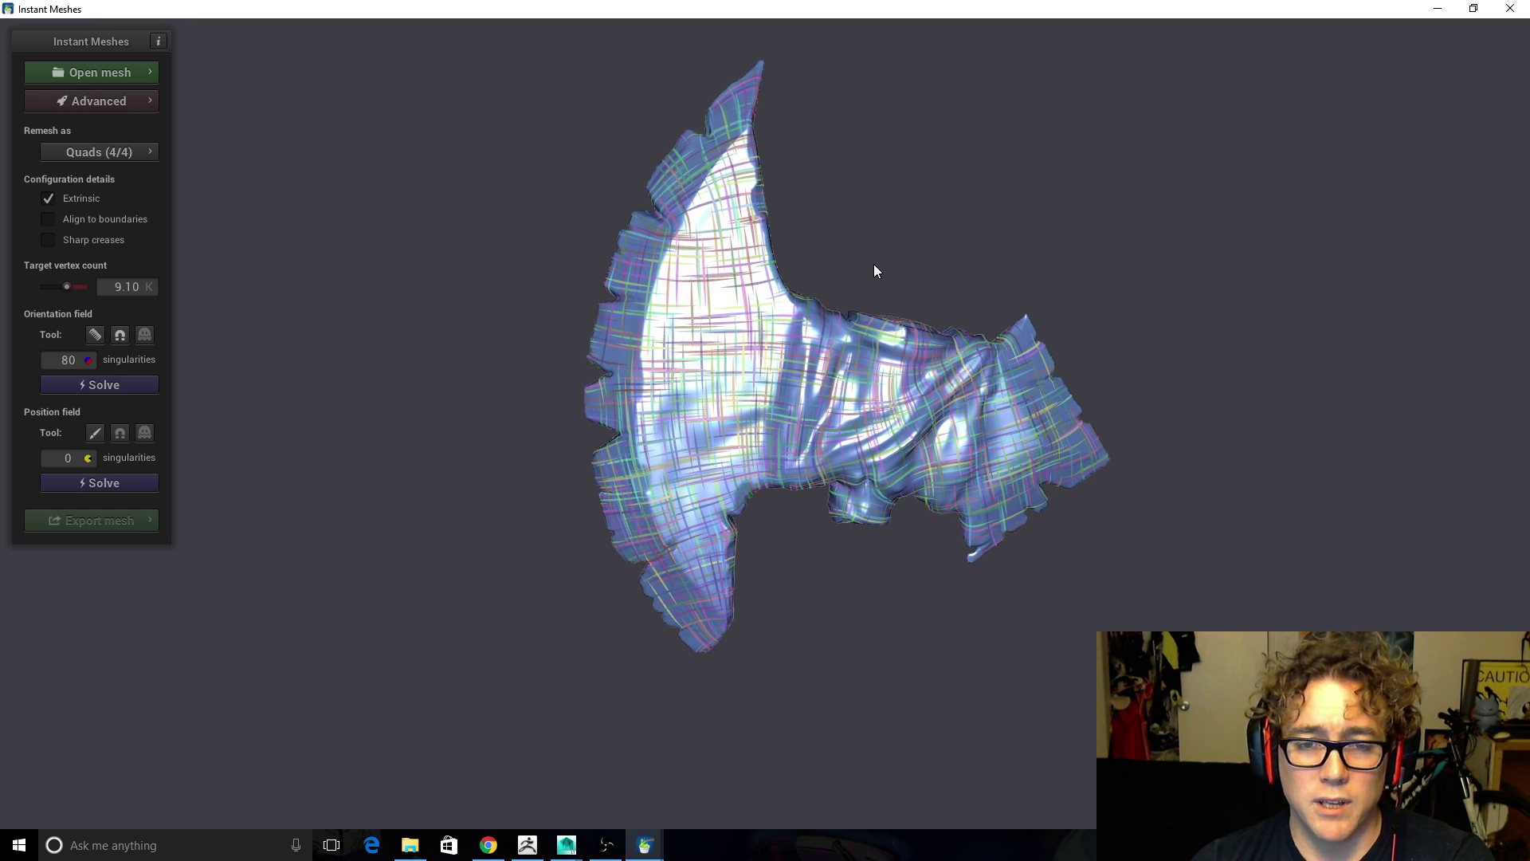
pyautogui.scroll(-3, 864, 265)
pyautogui.scroll(5, 867, 260)
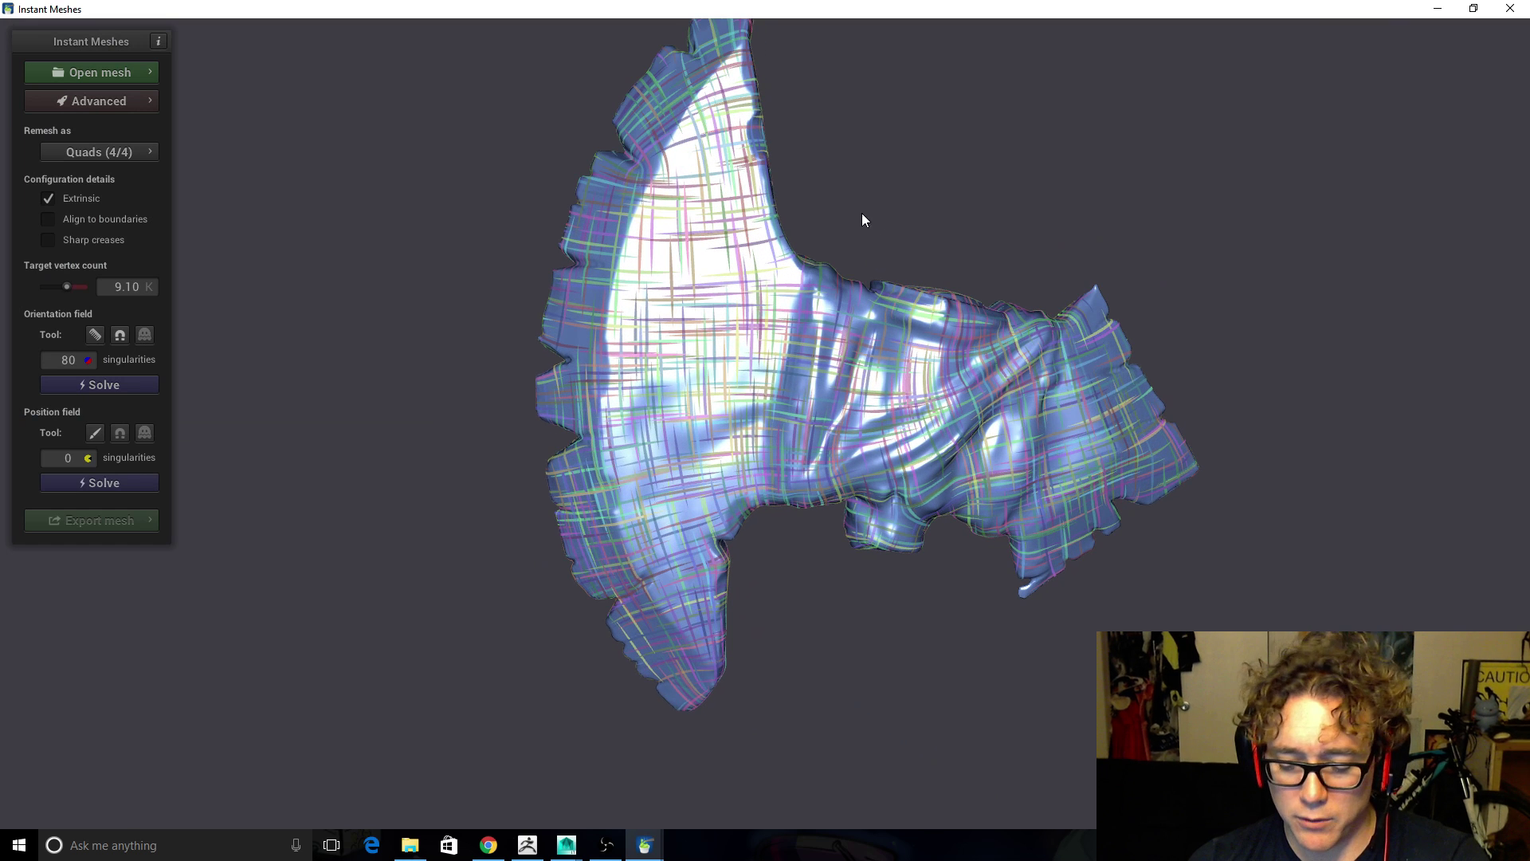
pyautogui.moveTo(878, 176); pyautogui.dragTo(887, 149)
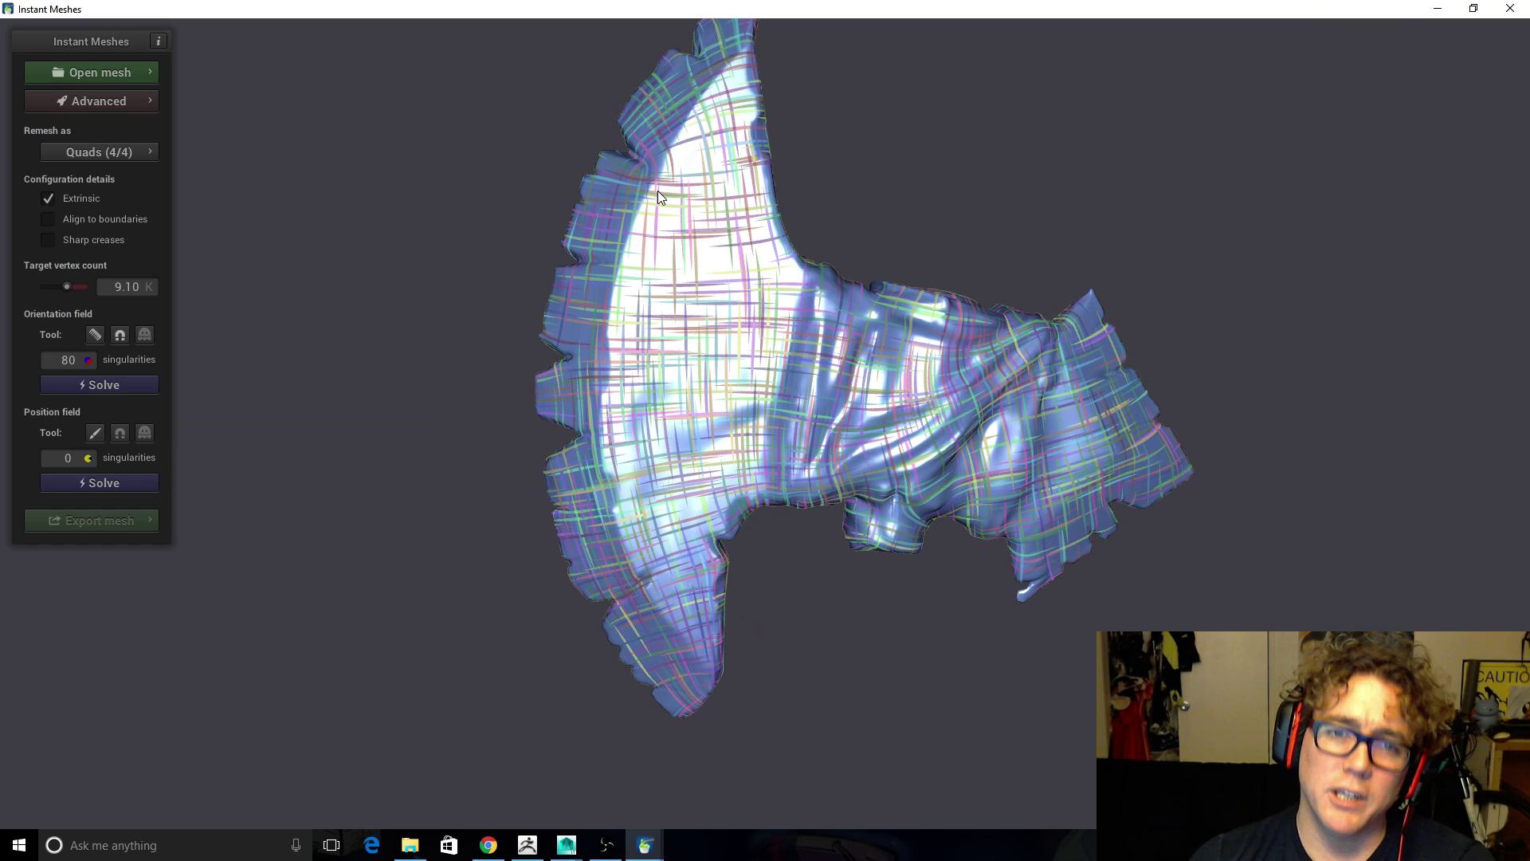
# Draw an Orientation Comb stroke along the blade's curved cutting edge
pyautogui.click(94, 334)
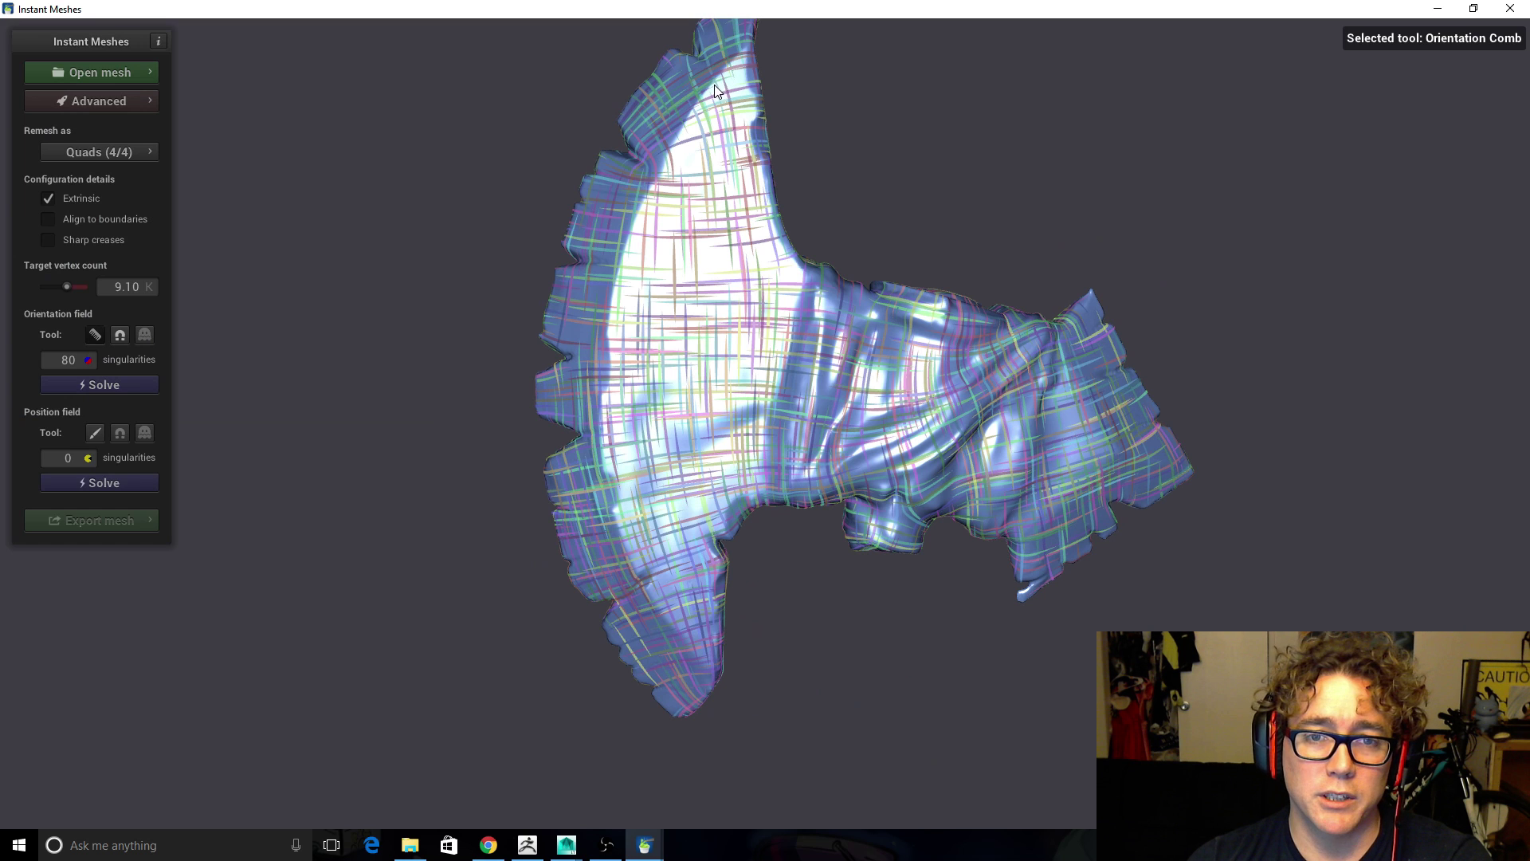
pyautogui.moveTo(735, 51); pyautogui.dragTo(706, 89)
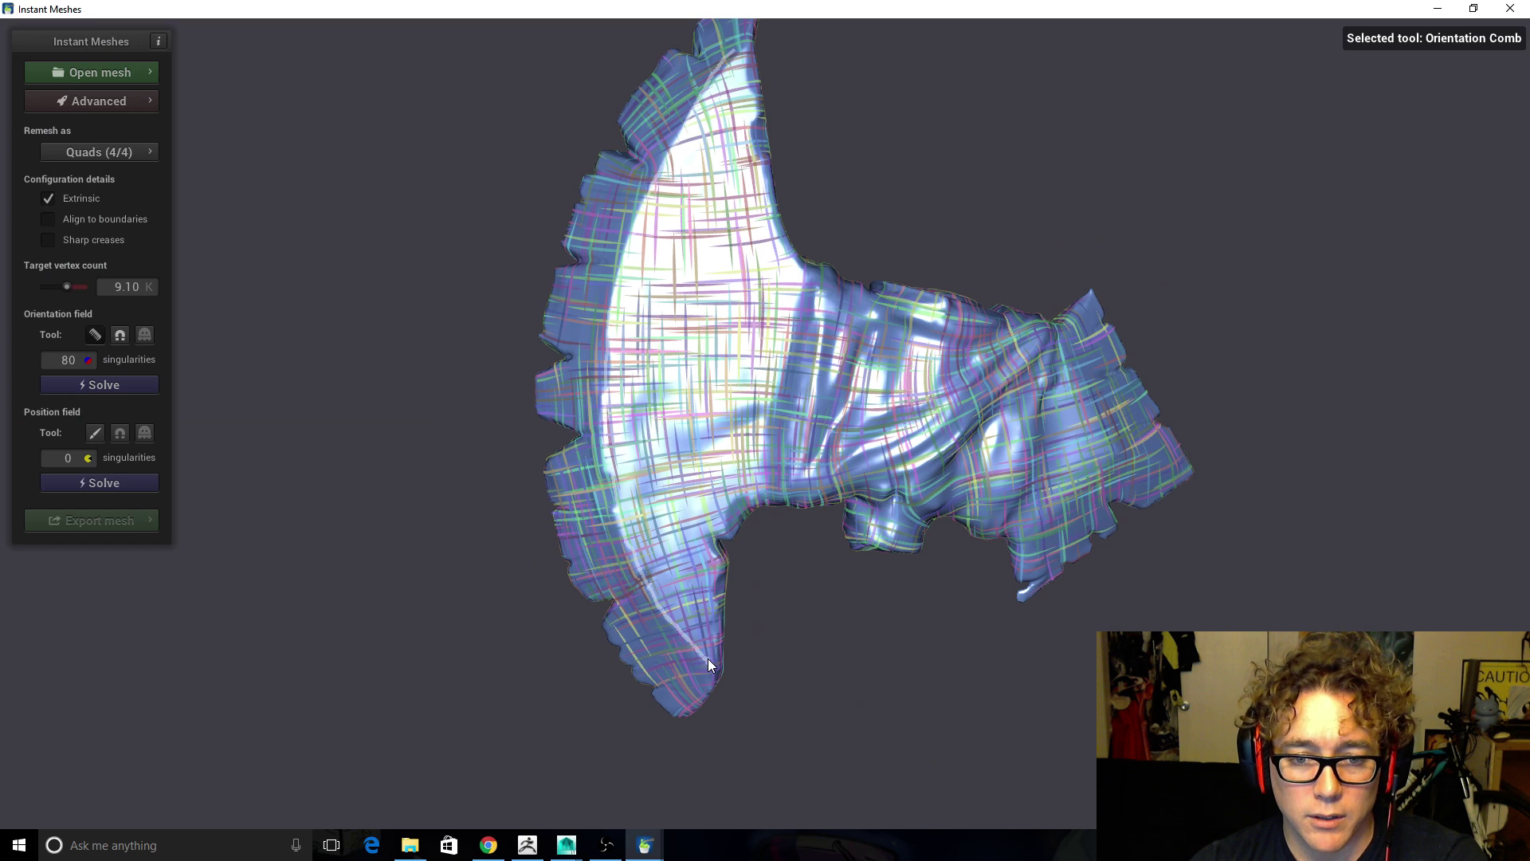
pyautogui.moveTo(707, 659); pyautogui.dragTo(707, 658)
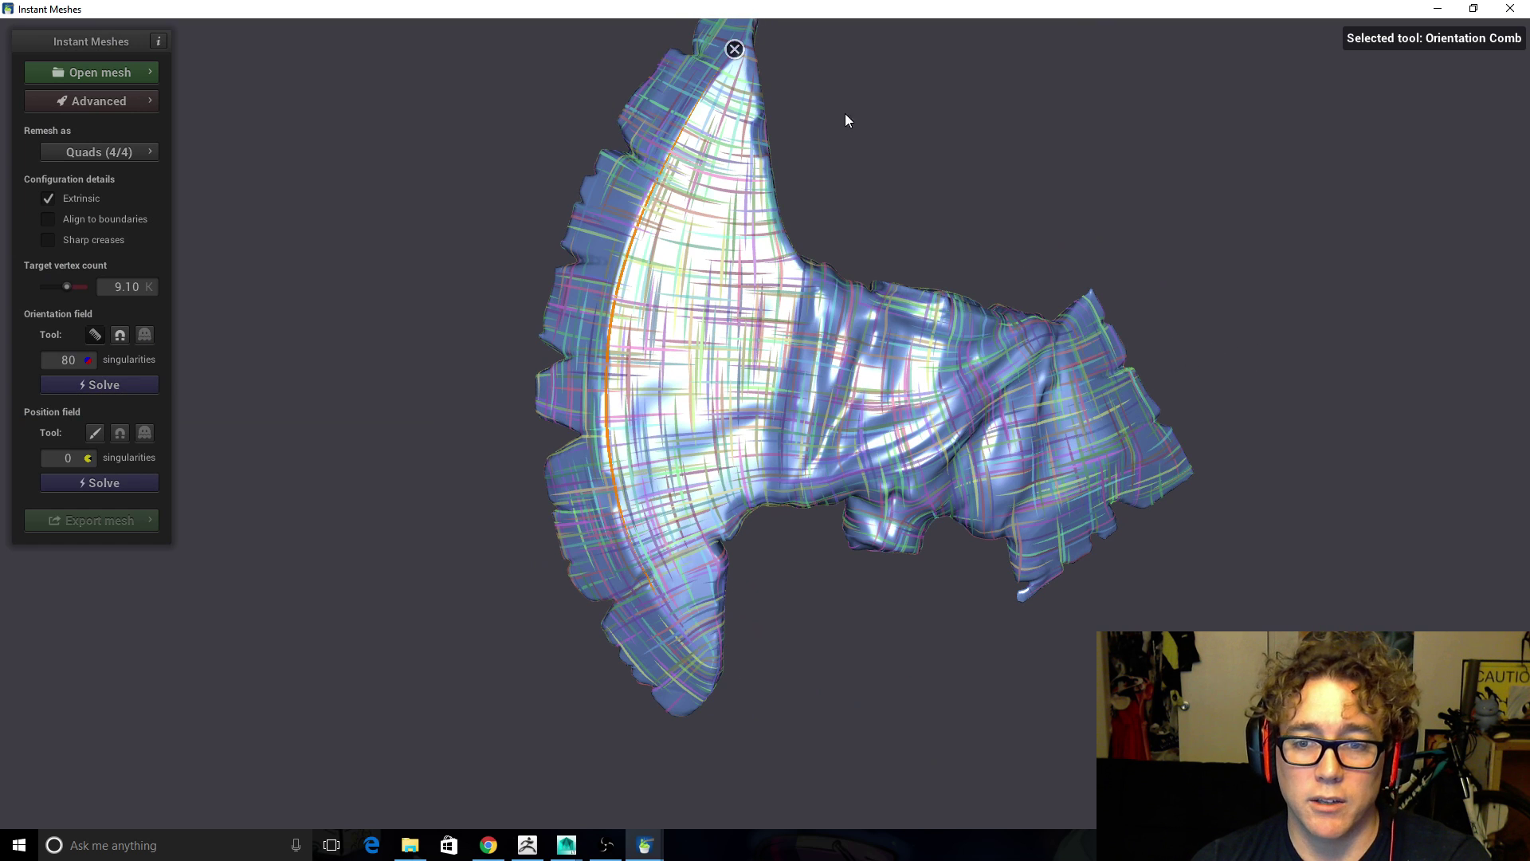
# Turn off the comb and orbit the view onto the top of the axe head
pyautogui.click(96, 332)
pyautogui.moveTo(1138, 287); pyautogui.dragTo(964, 202)
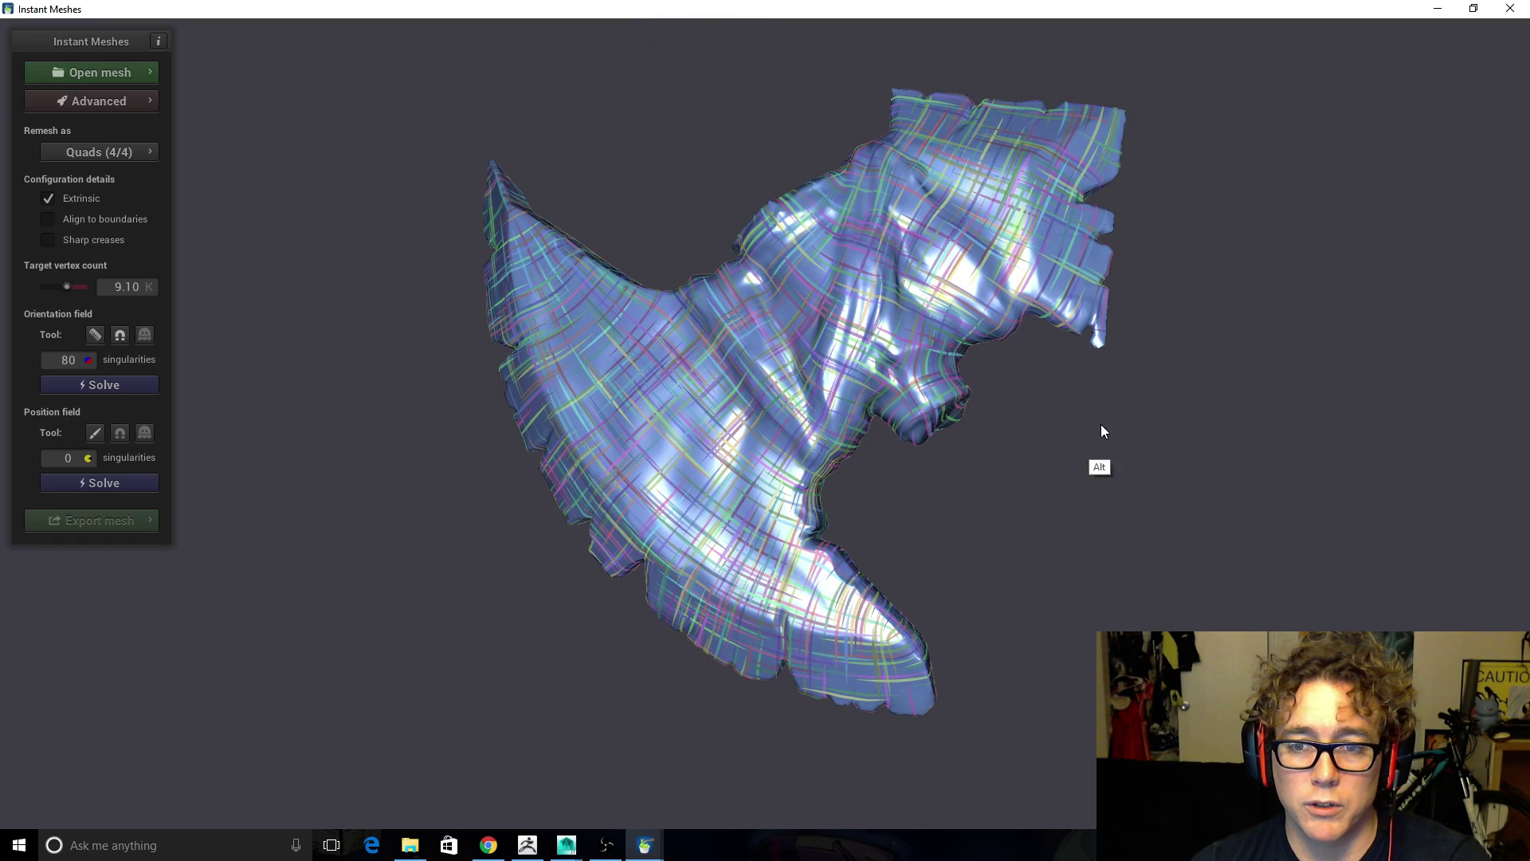
pyautogui.moveTo(1106, 415); pyautogui.dragTo(1136, 390)
pyautogui.moveTo(1136, 390); pyautogui.dragTo(1064, 528, button='right')
pyautogui.moveTo(1211, 422); pyautogui.dragTo(1074, 649)
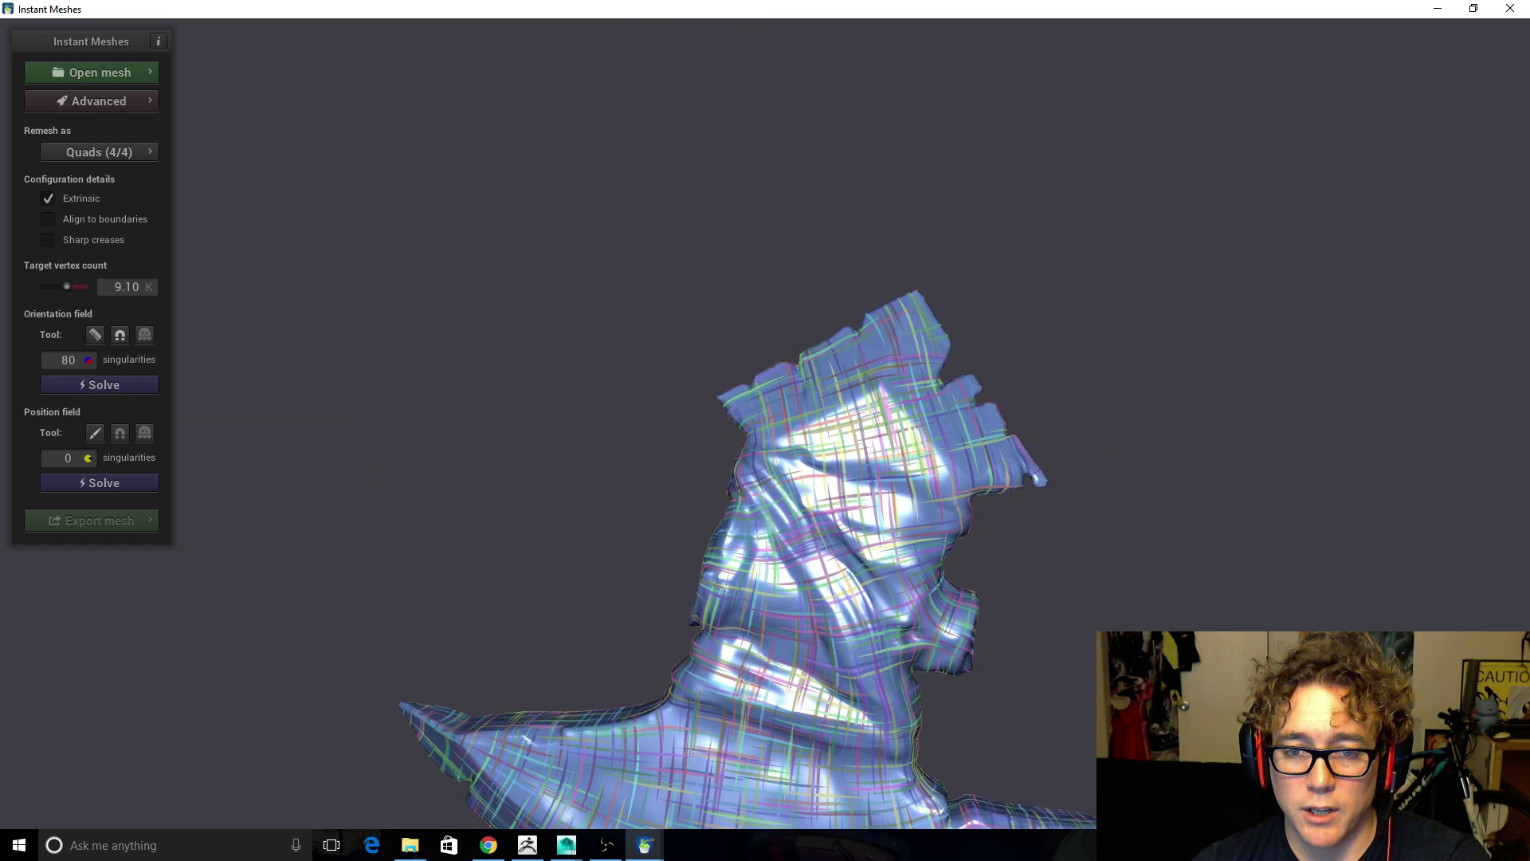
pyautogui.moveTo(1074, 648); pyautogui.dragTo(950, 316)
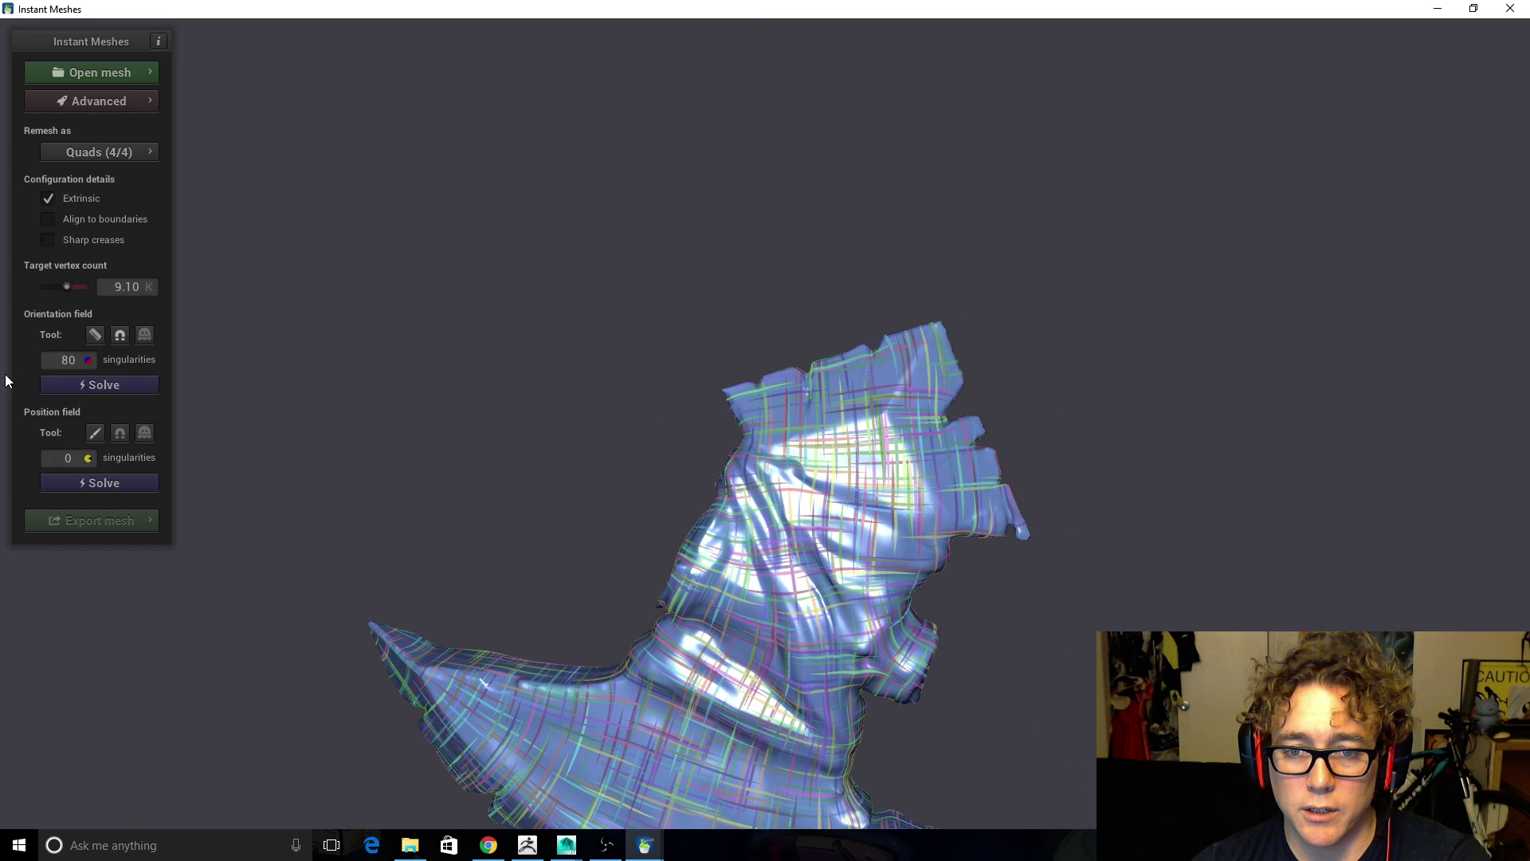
# Comb strokes along the top spike, down the head and its upper edge (86 singularities)
pyautogui.click(95, 334)
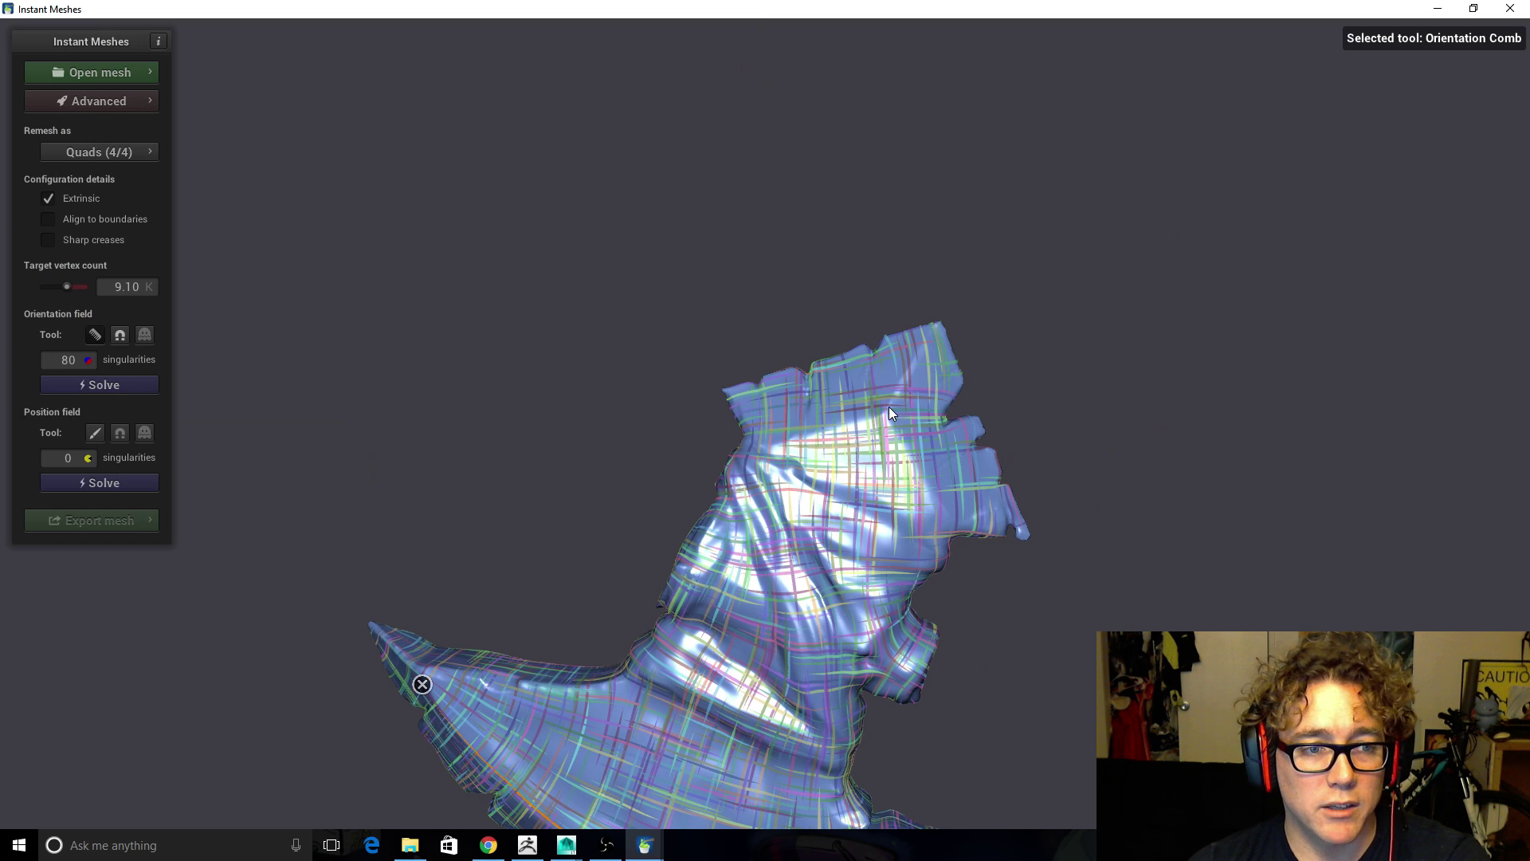
pyautogui.moveTo(882, 414); pyautogui.dragTo(932, 341)
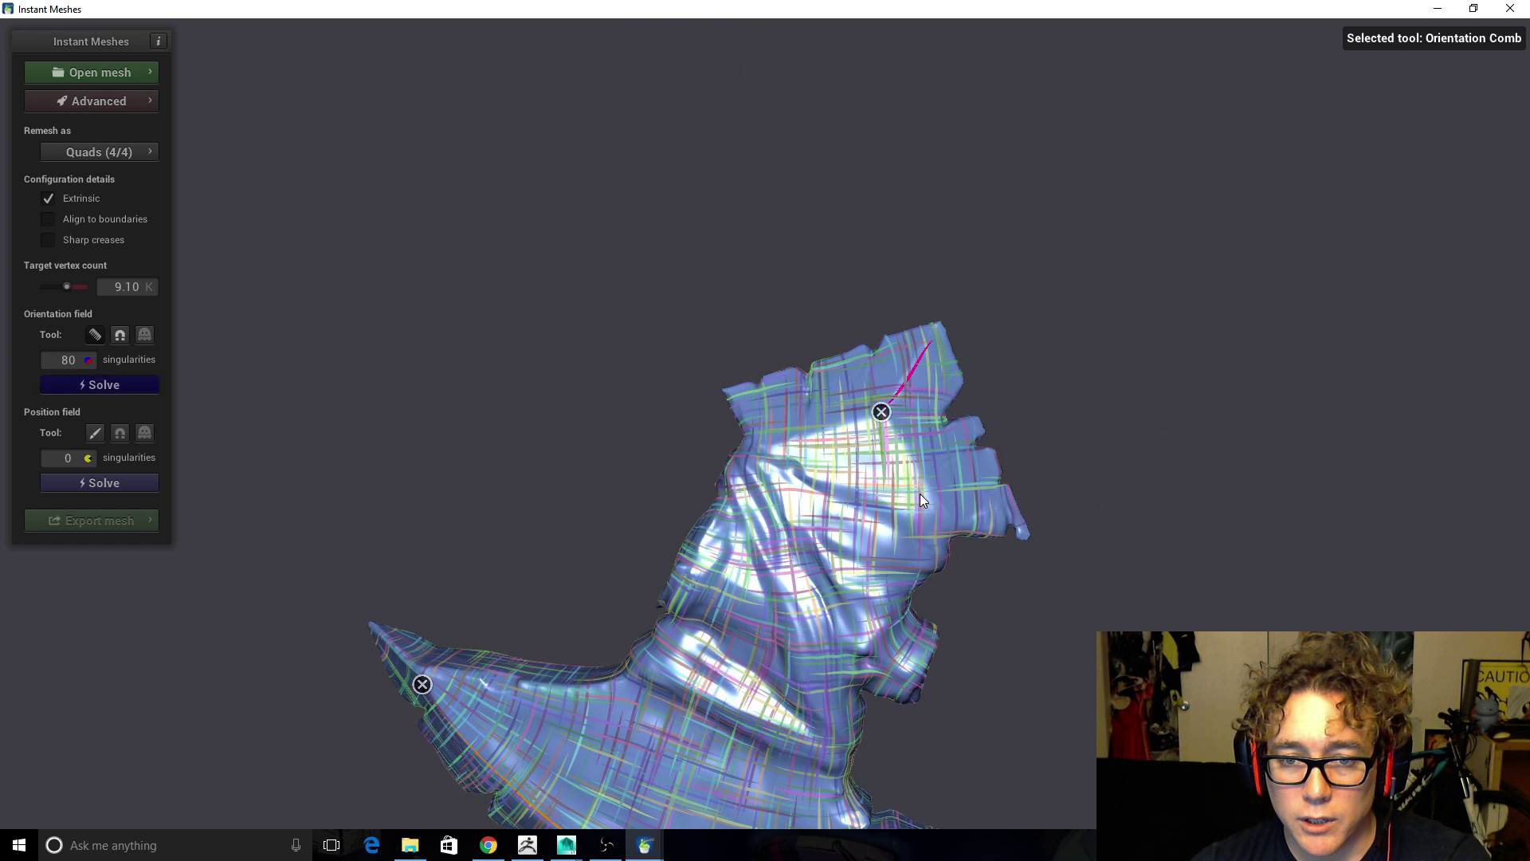
pyautogui.moveTo(929, 498); pyautogui.dragTo(895, 427)
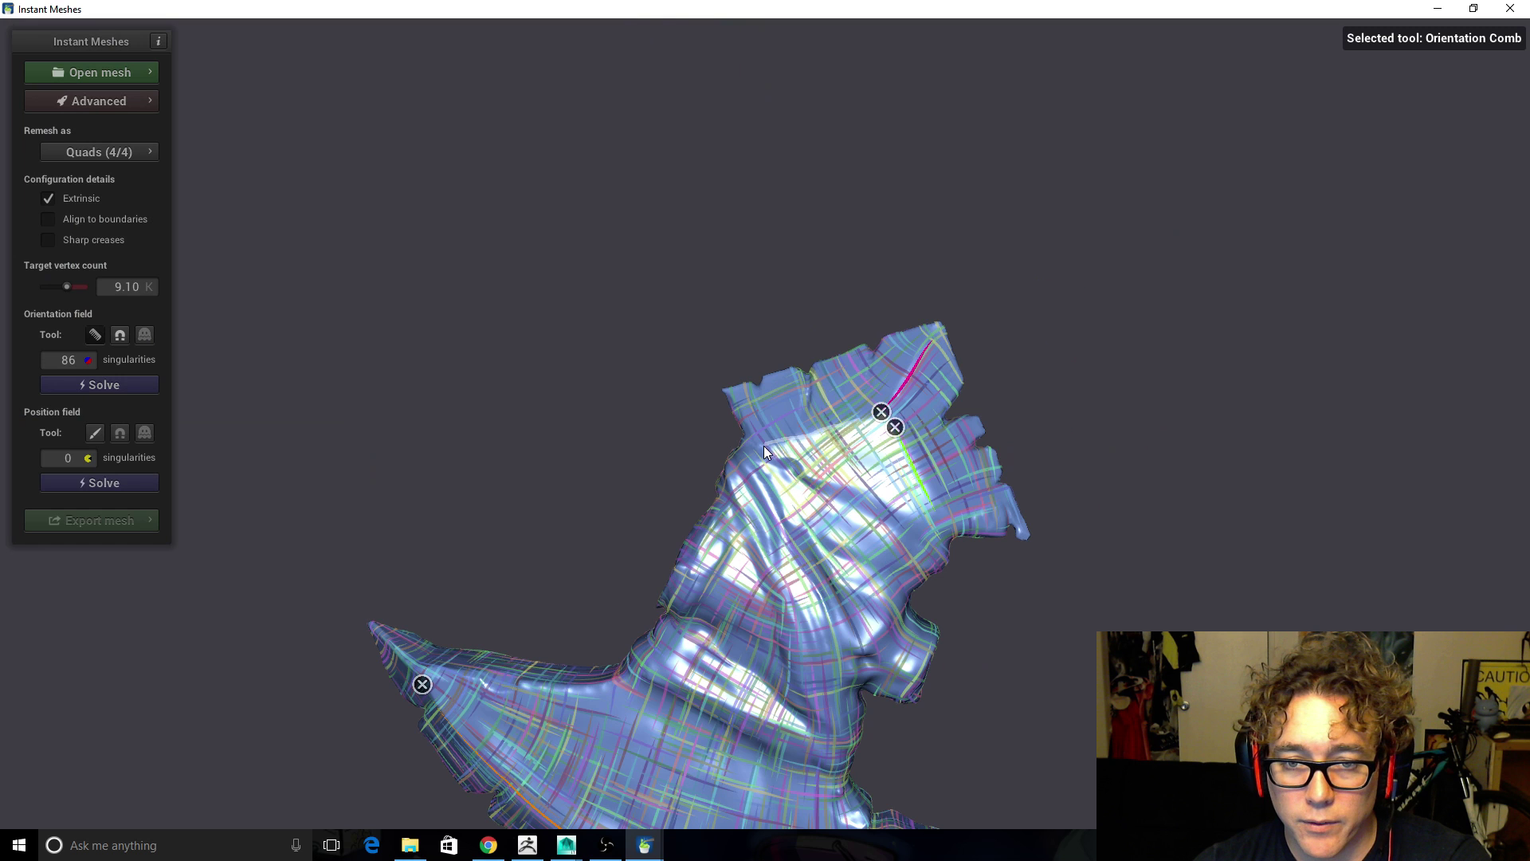
pyautogui.moveTo(764, 447); pyautogui.dragTo(859, 419)
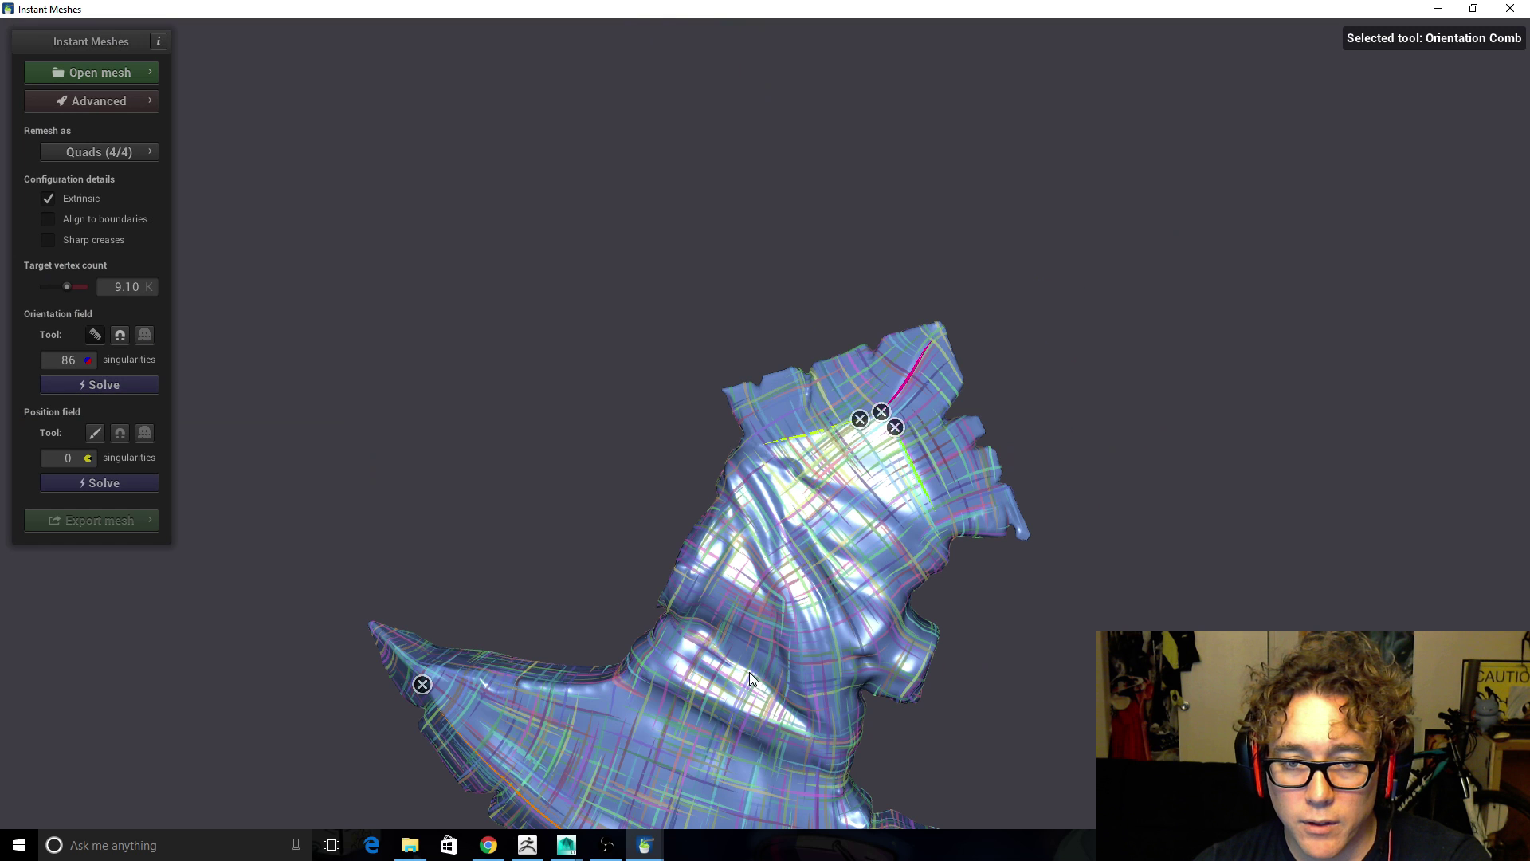
pyautogui.click(95, 335)
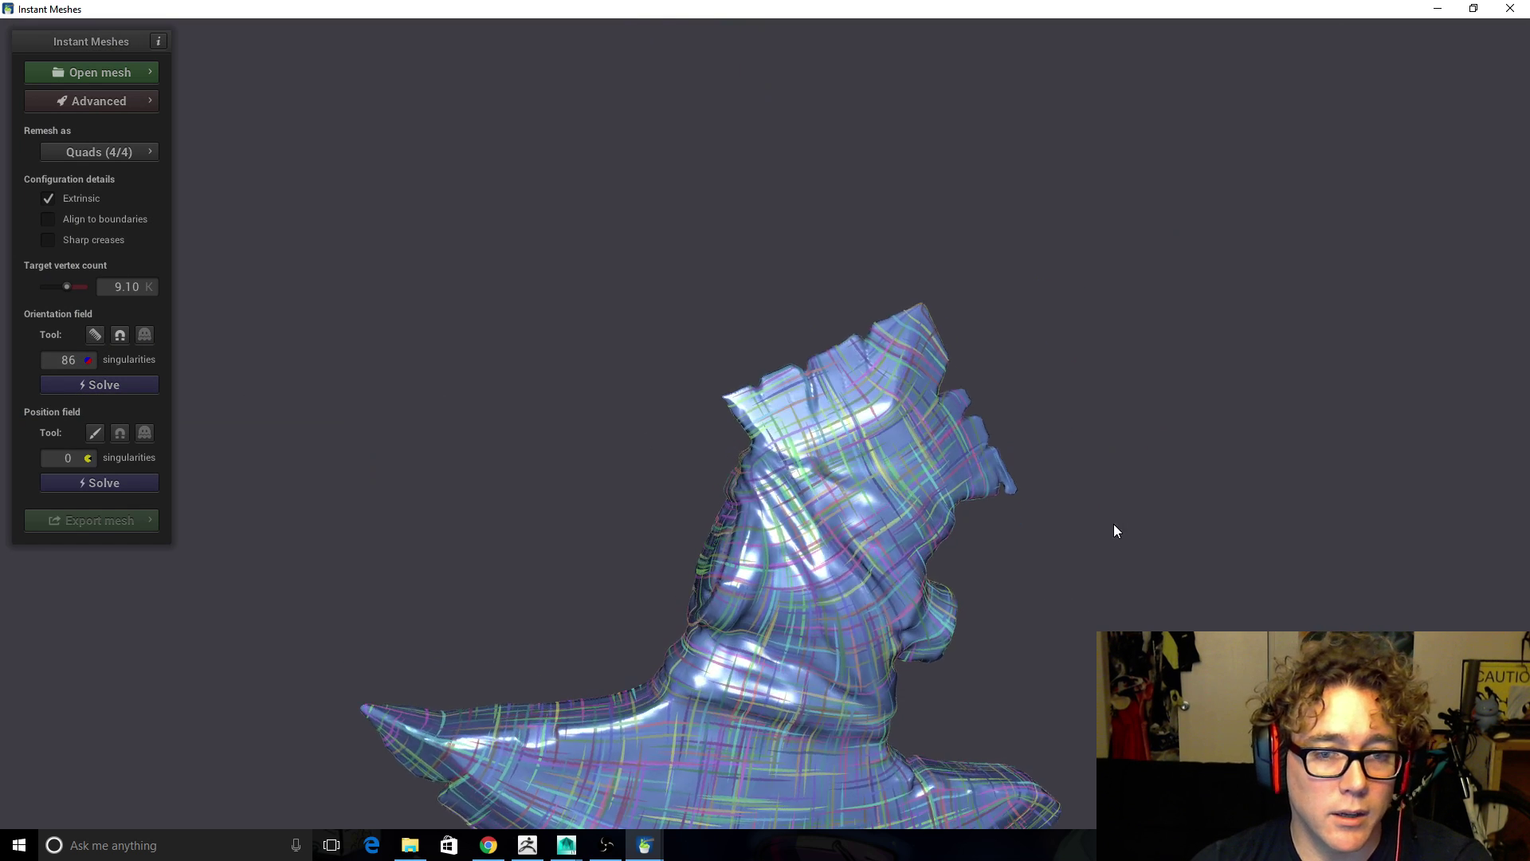
# From a front-facing view, add a comb stroke on the axe handle
pyautogui.moveTo(996, 514)
pyautogui.mouseDown()
pyautogui.moveTo(1332, 567)
pyautogui.moveTo(1020, 422)
pyautogui.moveTo(1120, 419)
pyautogui.mouseUp()
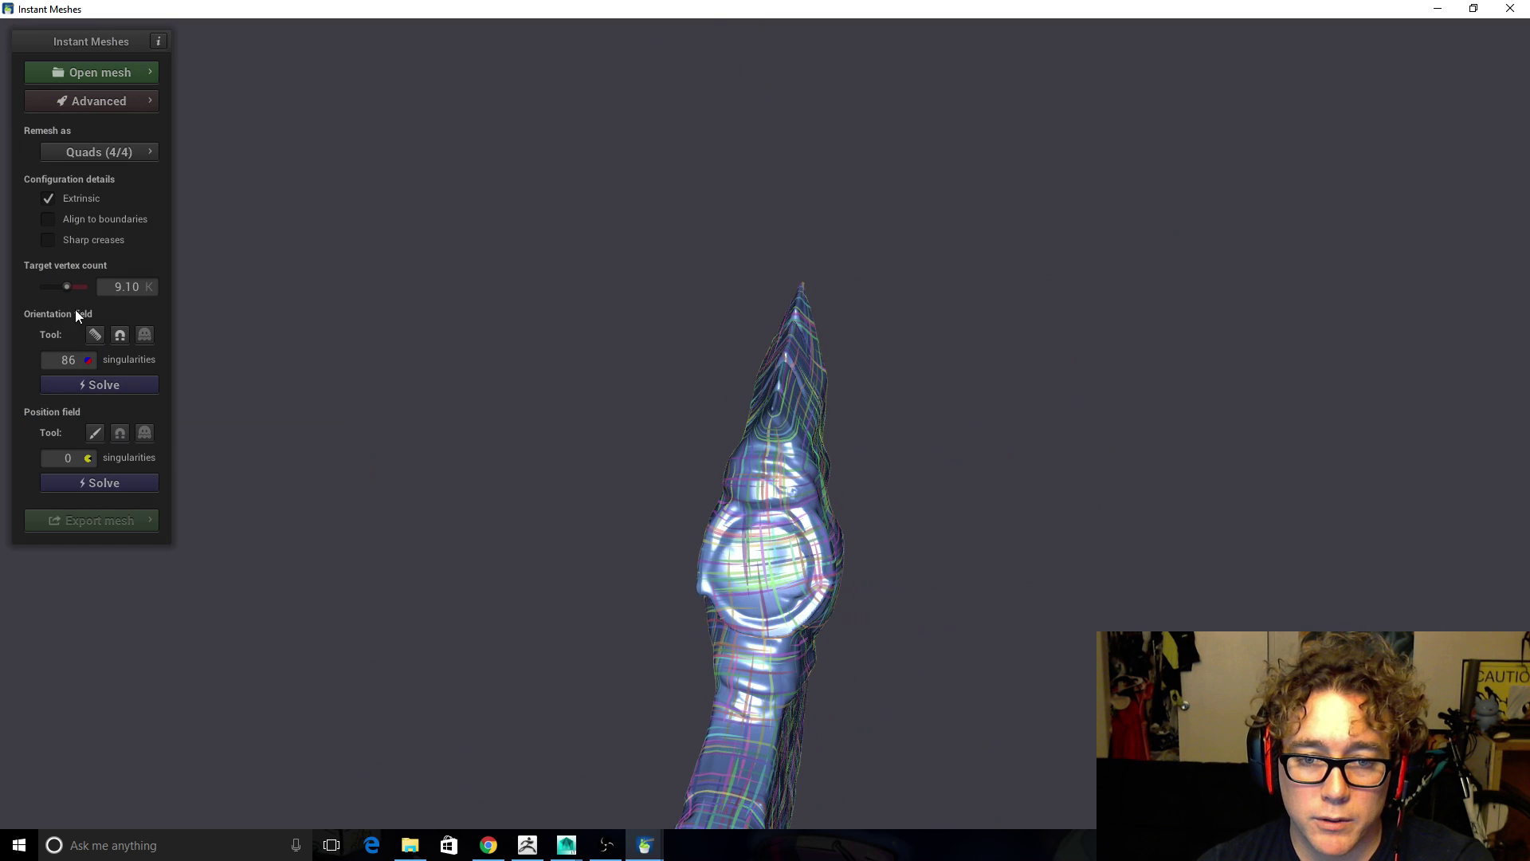
pyautogui.click(96, 335)
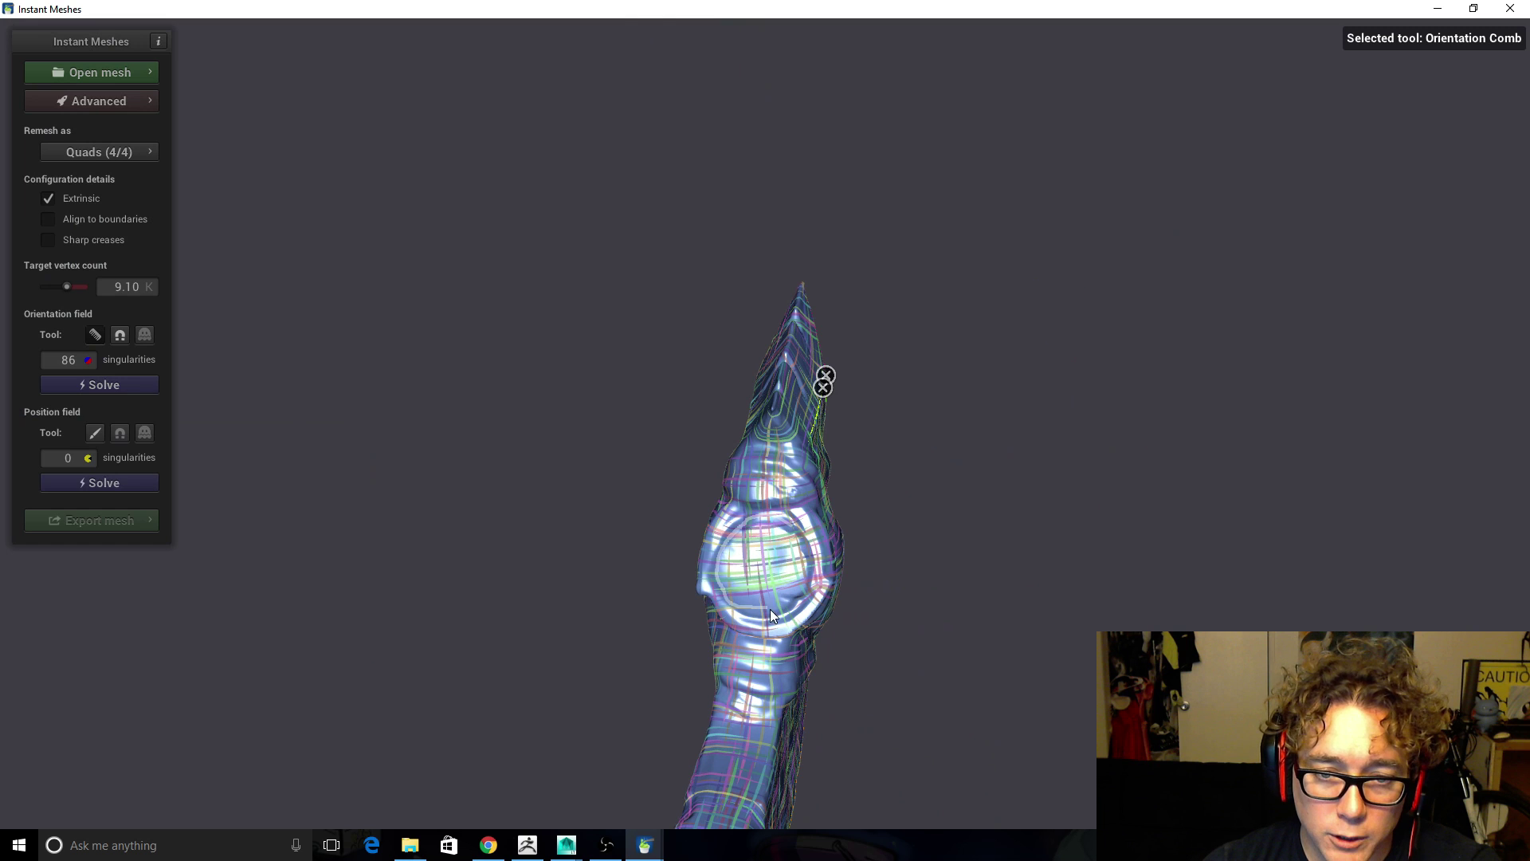
pyautogui.click(791, 524)
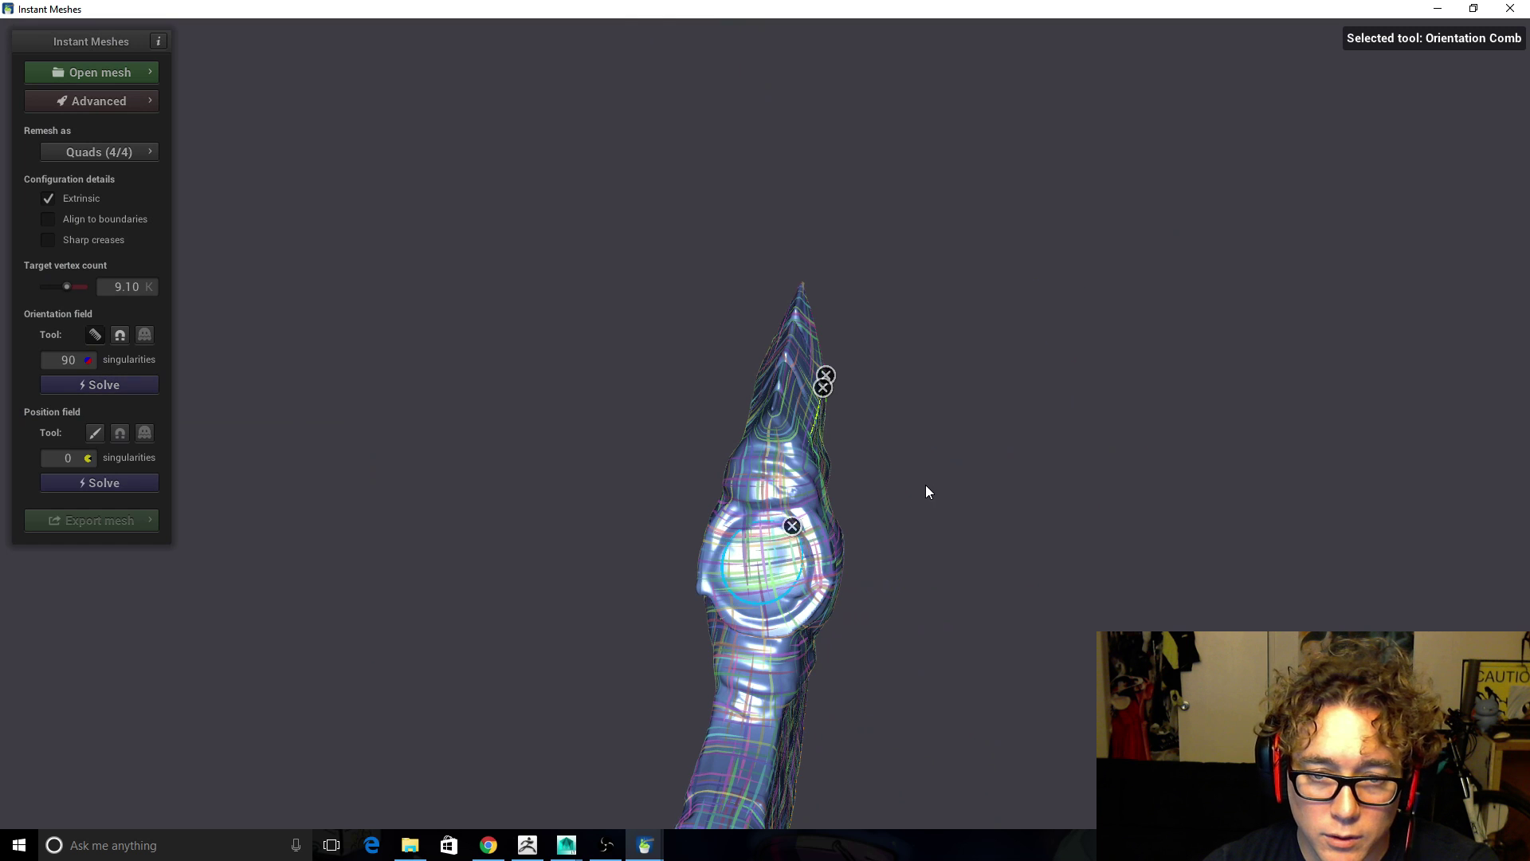
pyautogui.click(95, 334)
# Comb a loop around the central bulge, re-solving the field to 94 singularities
pyautogui.moveTo(1067, 543)
pyautogui.mouseDown()
pyautogui.moveTo(779, 466)
pyautogui.moveTo(738, 367)
pyautogui.moveTo(1037, 521)
pyautogui.moveTo(733, 416)
pyautogui.mouseUp()
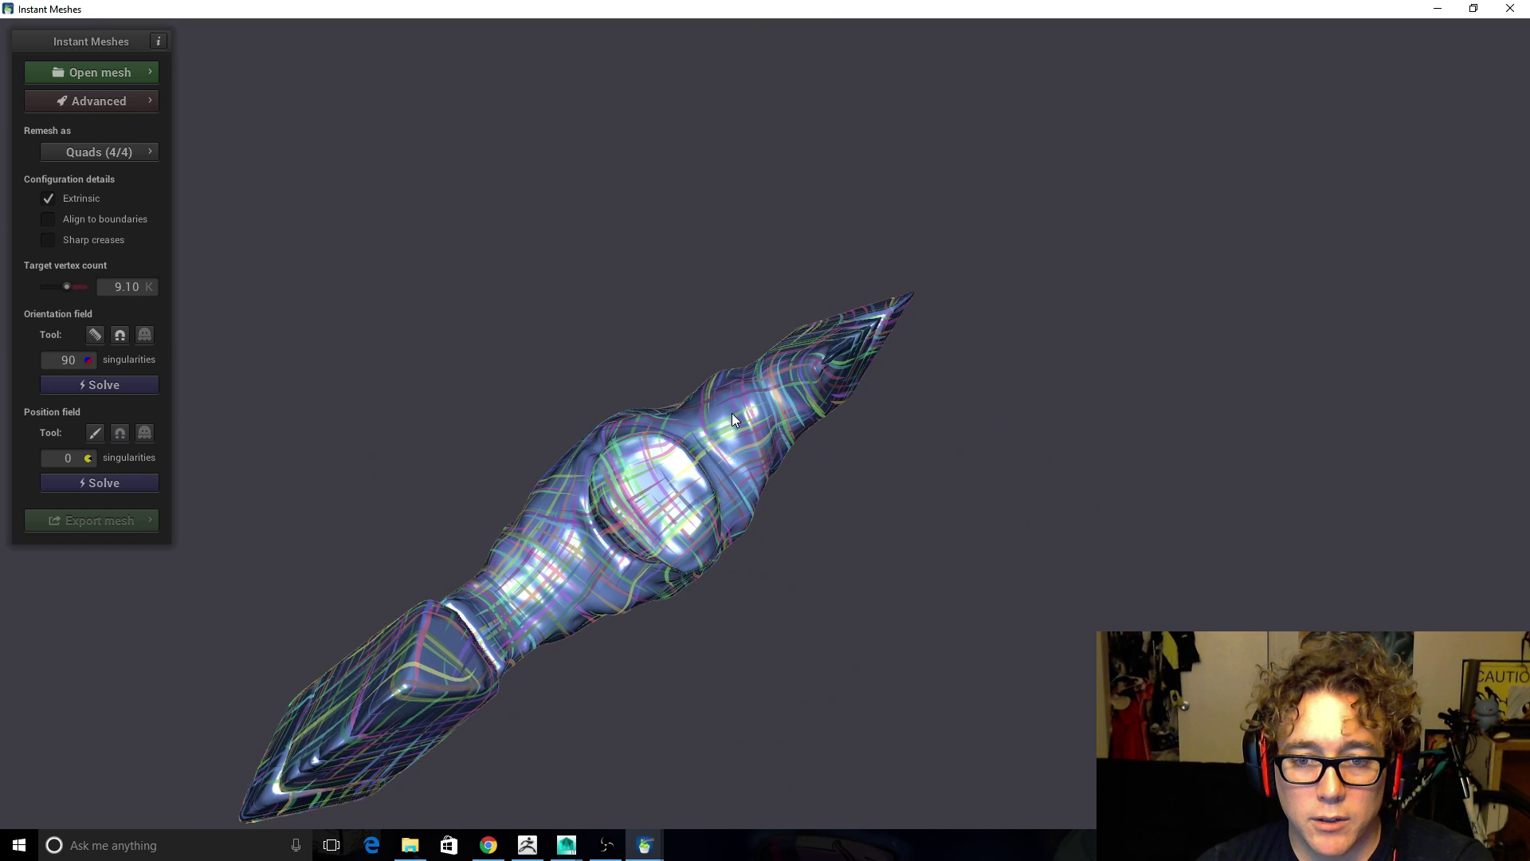
pyautogui.click(94, 334)
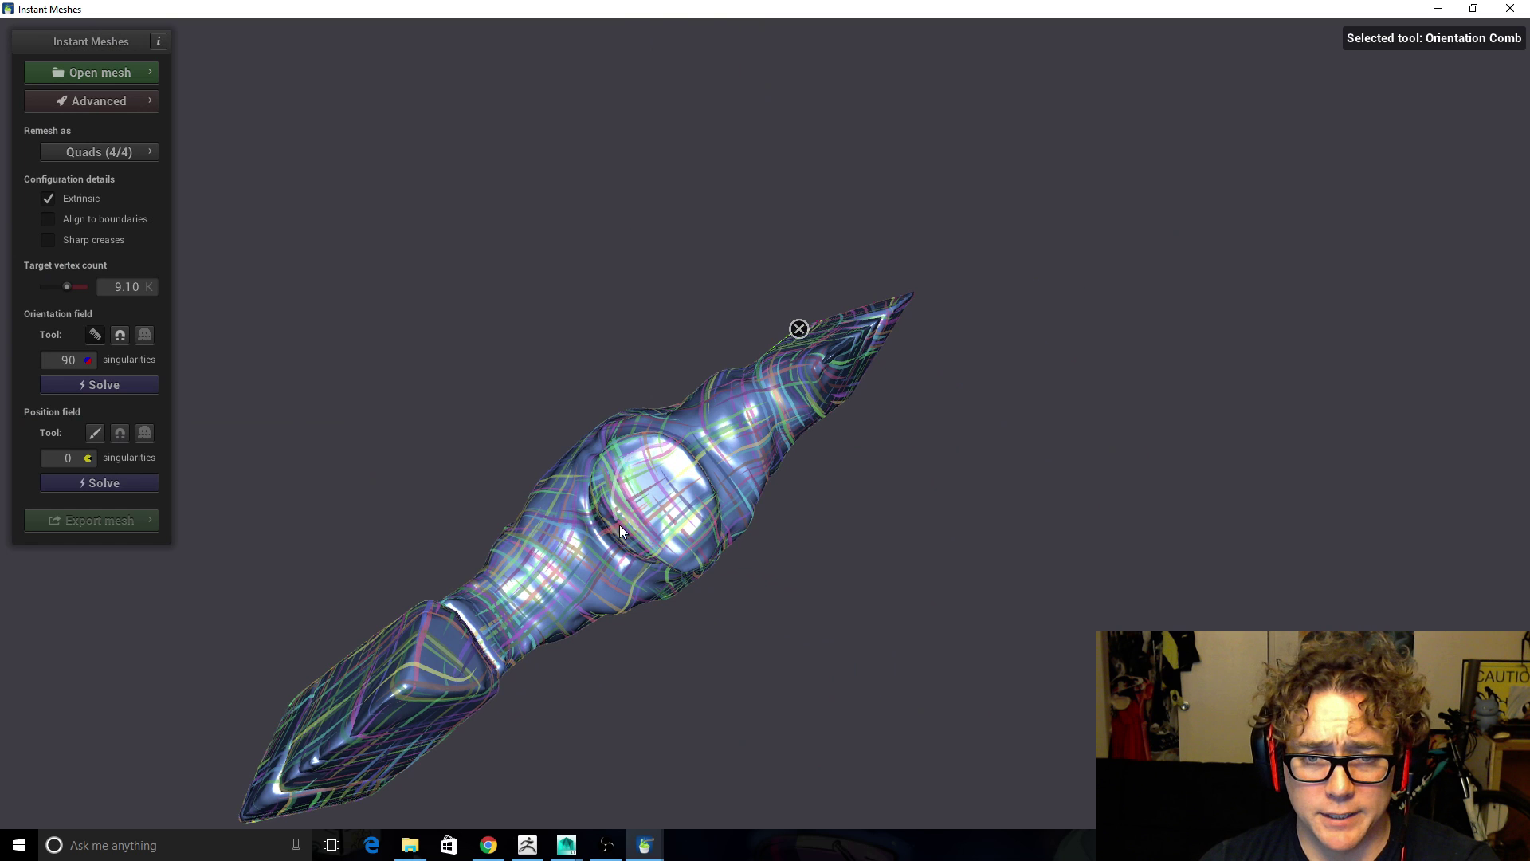
pyautogui.moveTo(668, 461); pyautogui.dragTo(692, 472)
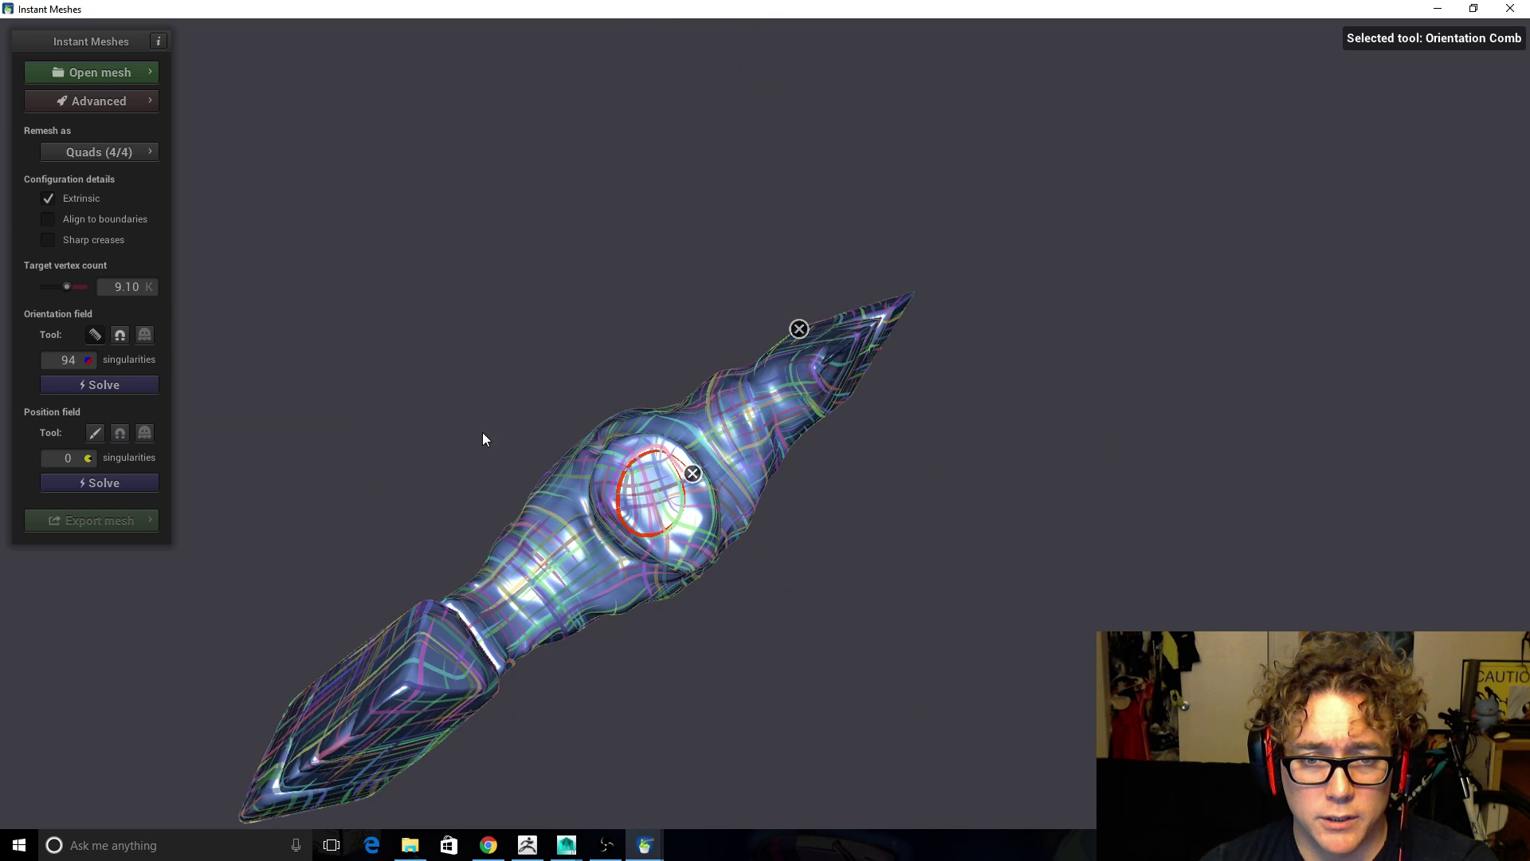
pyautogui.click(97, 333)
pyautogui.moveTo(980, 497)
pyautogui.mouseDown()
pyautogui.moveTo(1026, 341)
pyautogui.moveTo(982, 417)
pyautogui.moveTo(600, 460)
pyautogui.mouseUp()
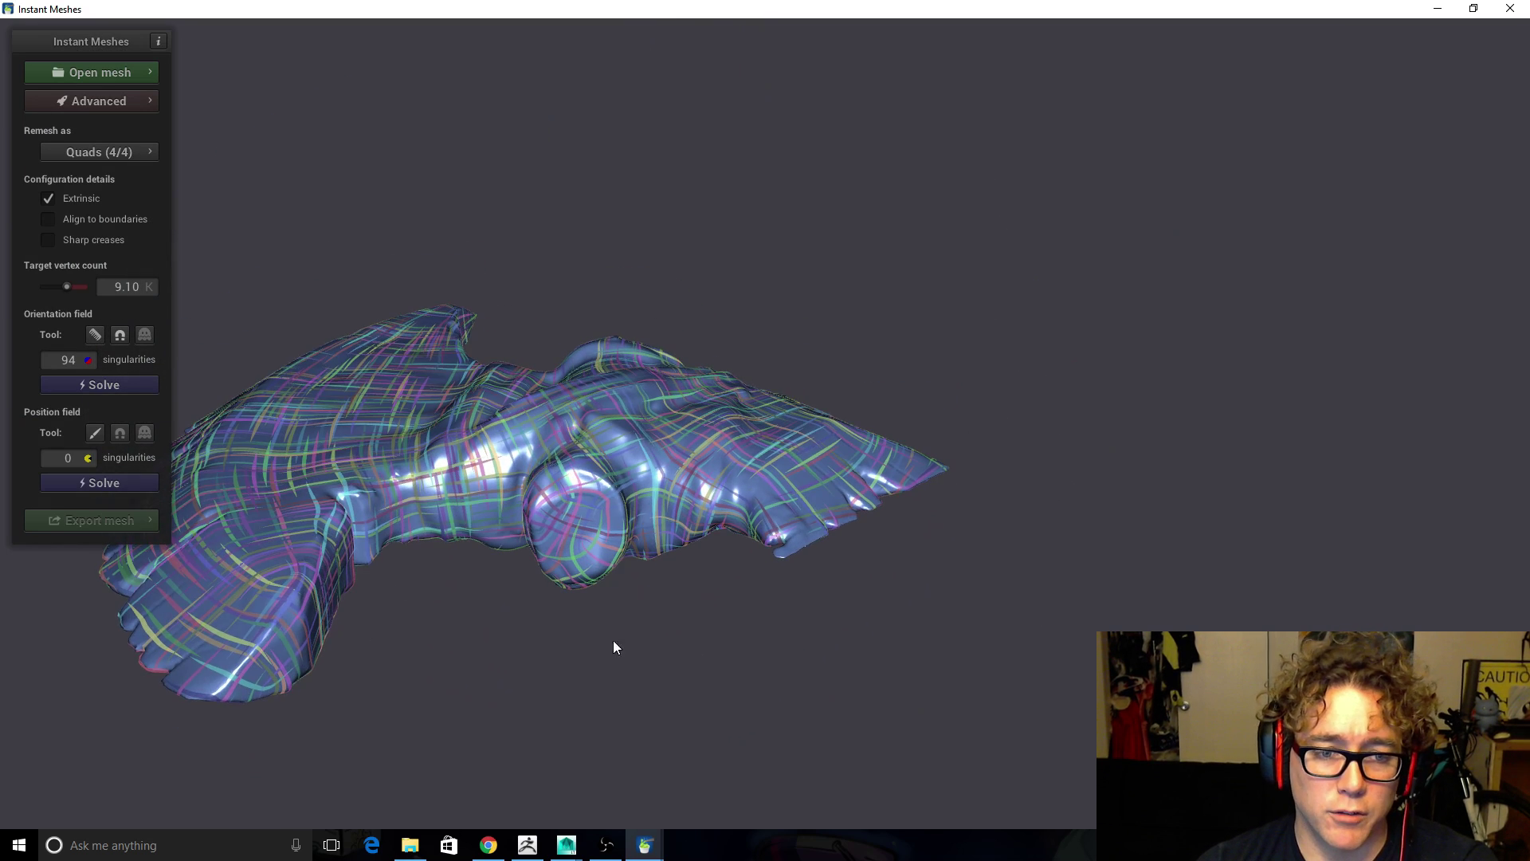
# From a front view of the axe head, solve the position field (444 singularities)
pyautogui.moveTo(676, 666)
pyautogui.mouseDown()
pyautogui.moveTo(632, 519)
pyautogui.moveTo(673, 706)
pyautogui.moveTo(1070, 239)
pyautogui.moveTo(1103, 416)
pyautogui.mouseUp()
pyautogui.moveTo(959, 395)
pyautogui.mouseDown()
pyautogui.moveTo(1325, 355)
pyautogui.moveTo(863, 213)
pyautogui.moveTo(935, 347)
pyautogui.moveTo(1206, 140)
pyautogui.moveTo(1025, 194)
pyautogui.mouseUp()
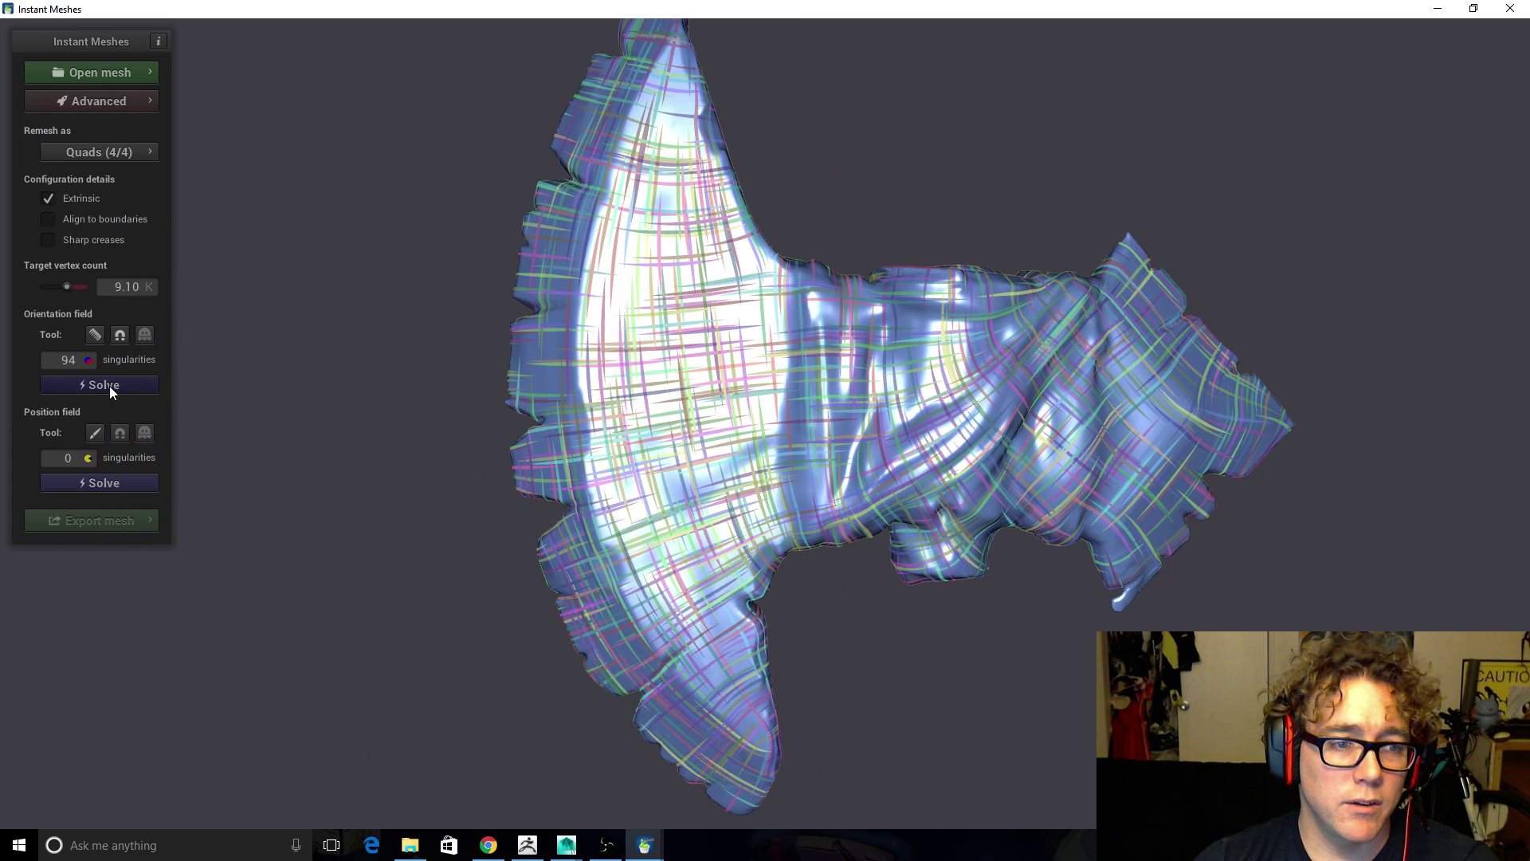
pyautogui.click(116, 481)
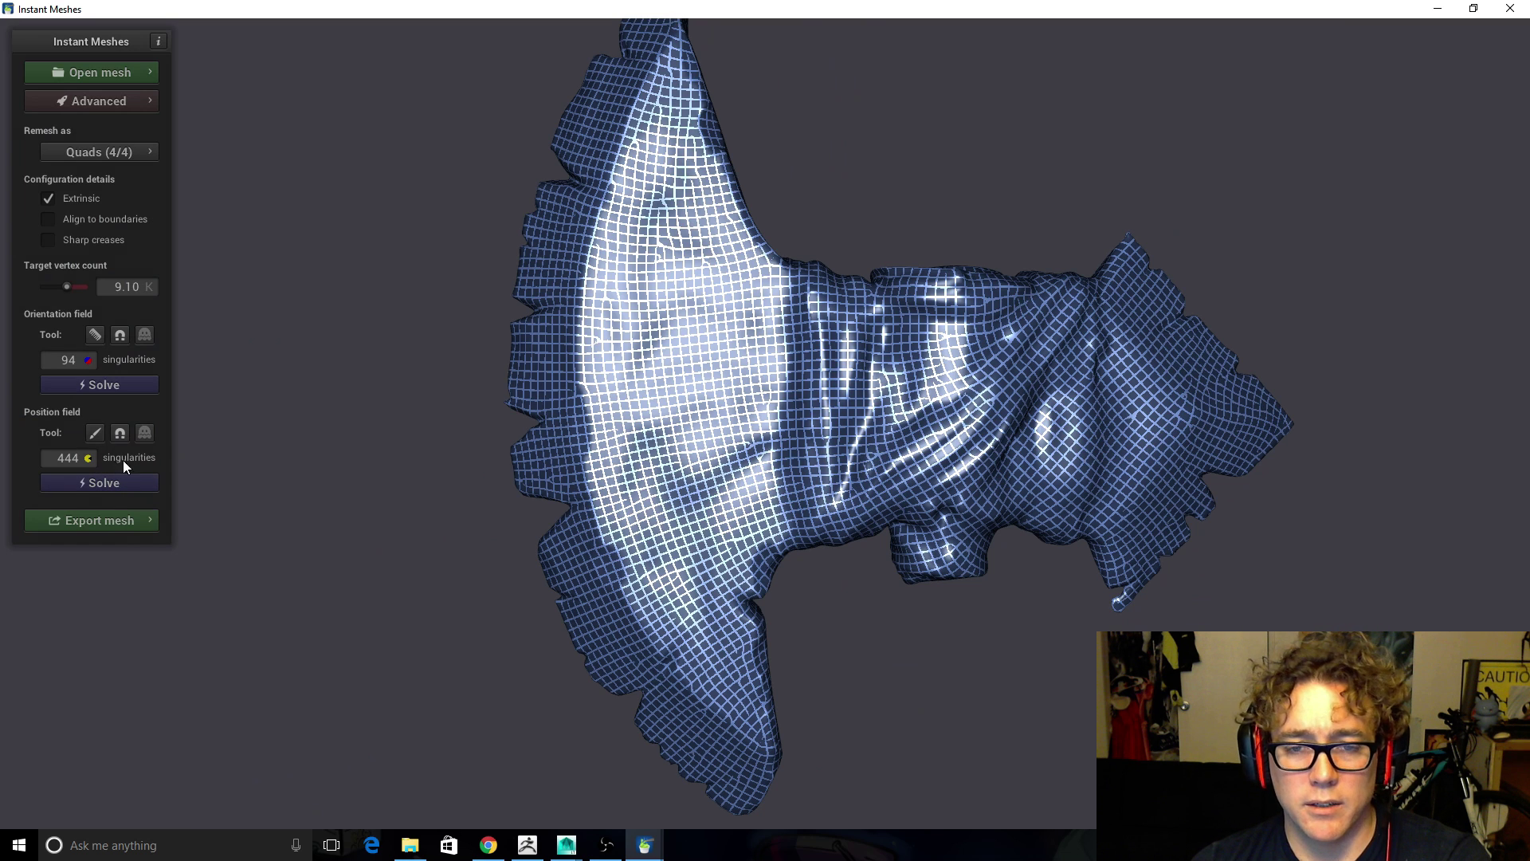
# Extract the quad mesh at 9.10K vertices and orbit it to check several sides
pyautogui.click(116, 526)
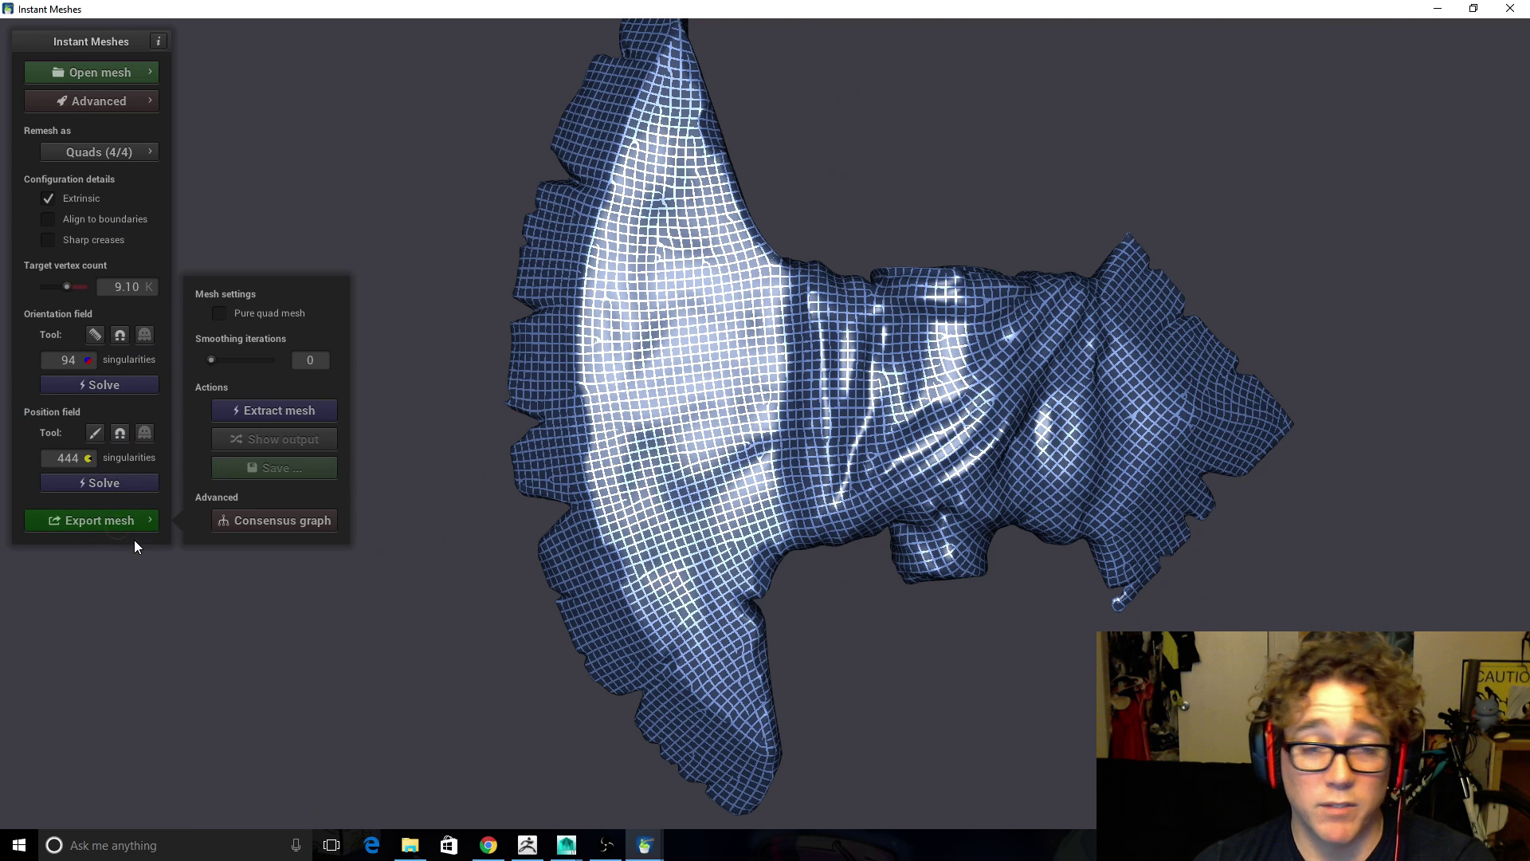
pyautogui.click(290, 411)
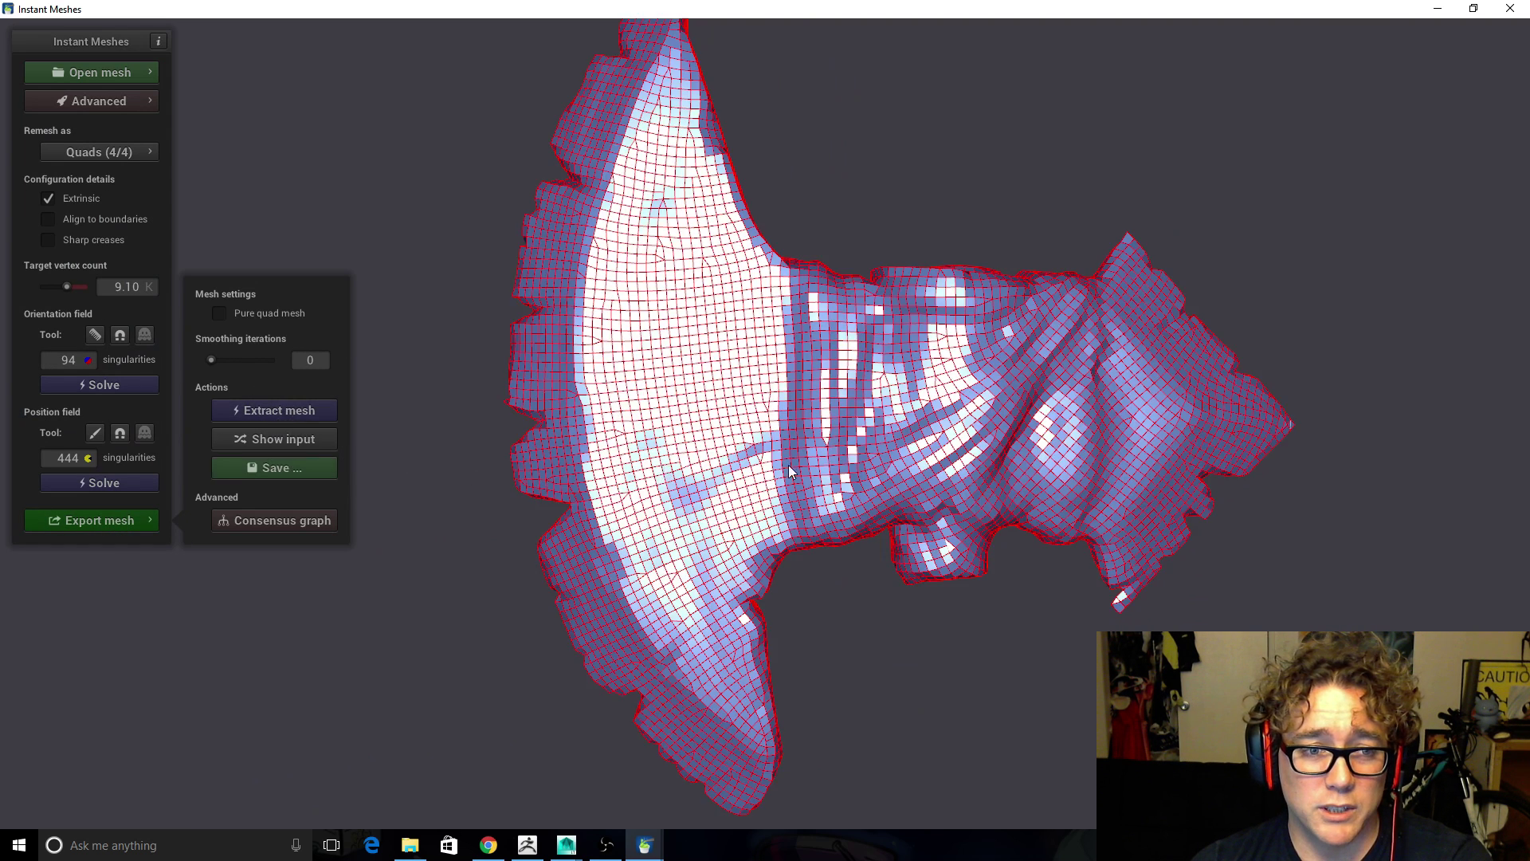
pyautogui.moveTo(1280, 262)
pyautogui.mouseDown()
pyautogui.moveTo(1217, 370)
pyautogui.moveTo(1058, 427)
pyautogui.moveTo(1240, 356)
pyautogui.mouseUp()
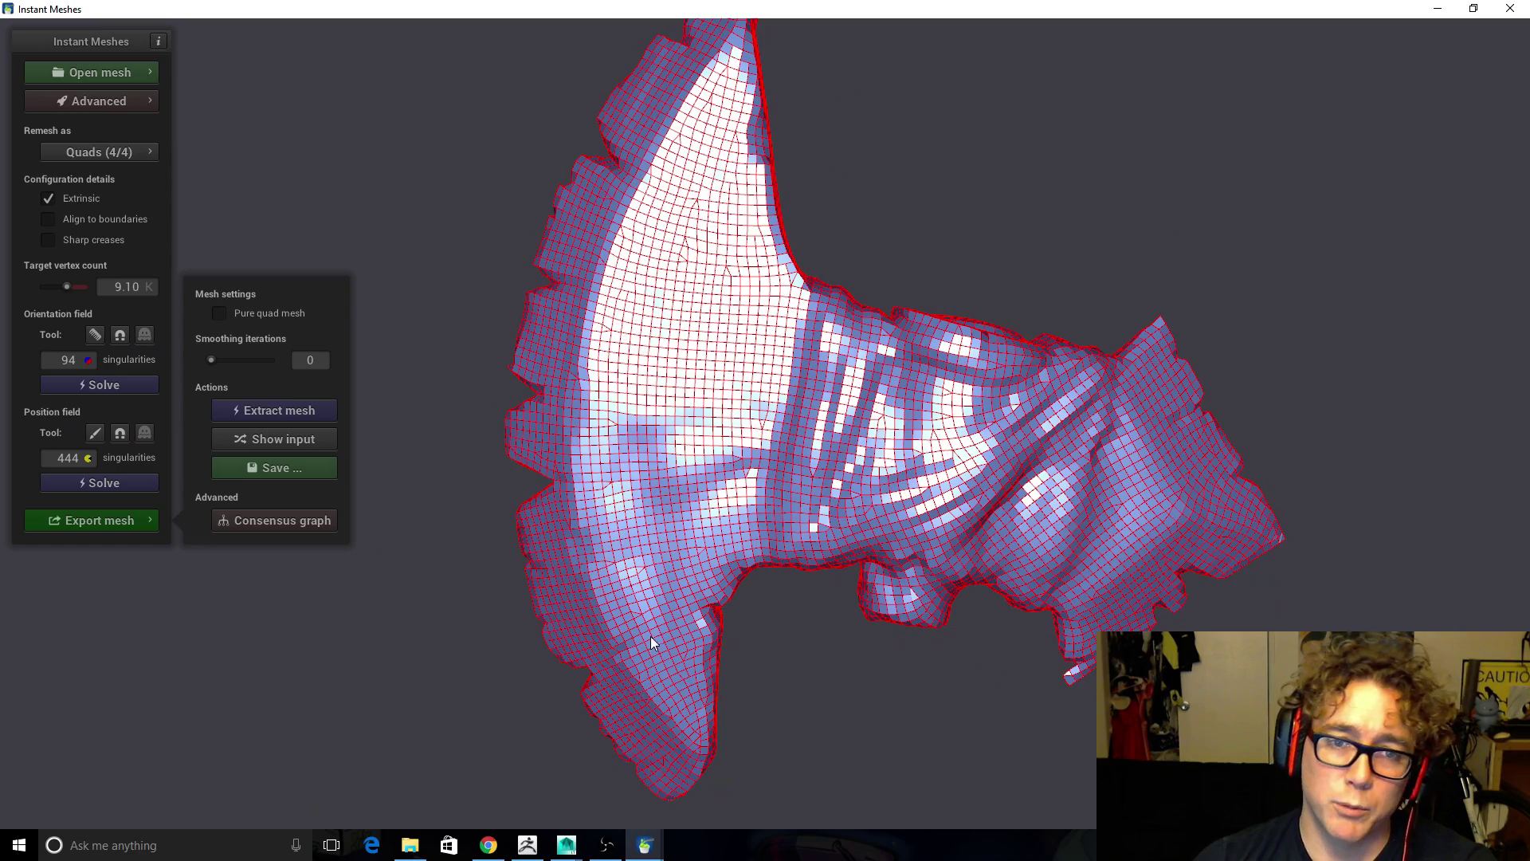
pyautogui.moveTo(1326, 454)
pyautogui.mouseDown()
pyautogui.moveTo(1270, 342)
pyautogui.moveTo(1227, 344)
pyautogui.mouseUp()
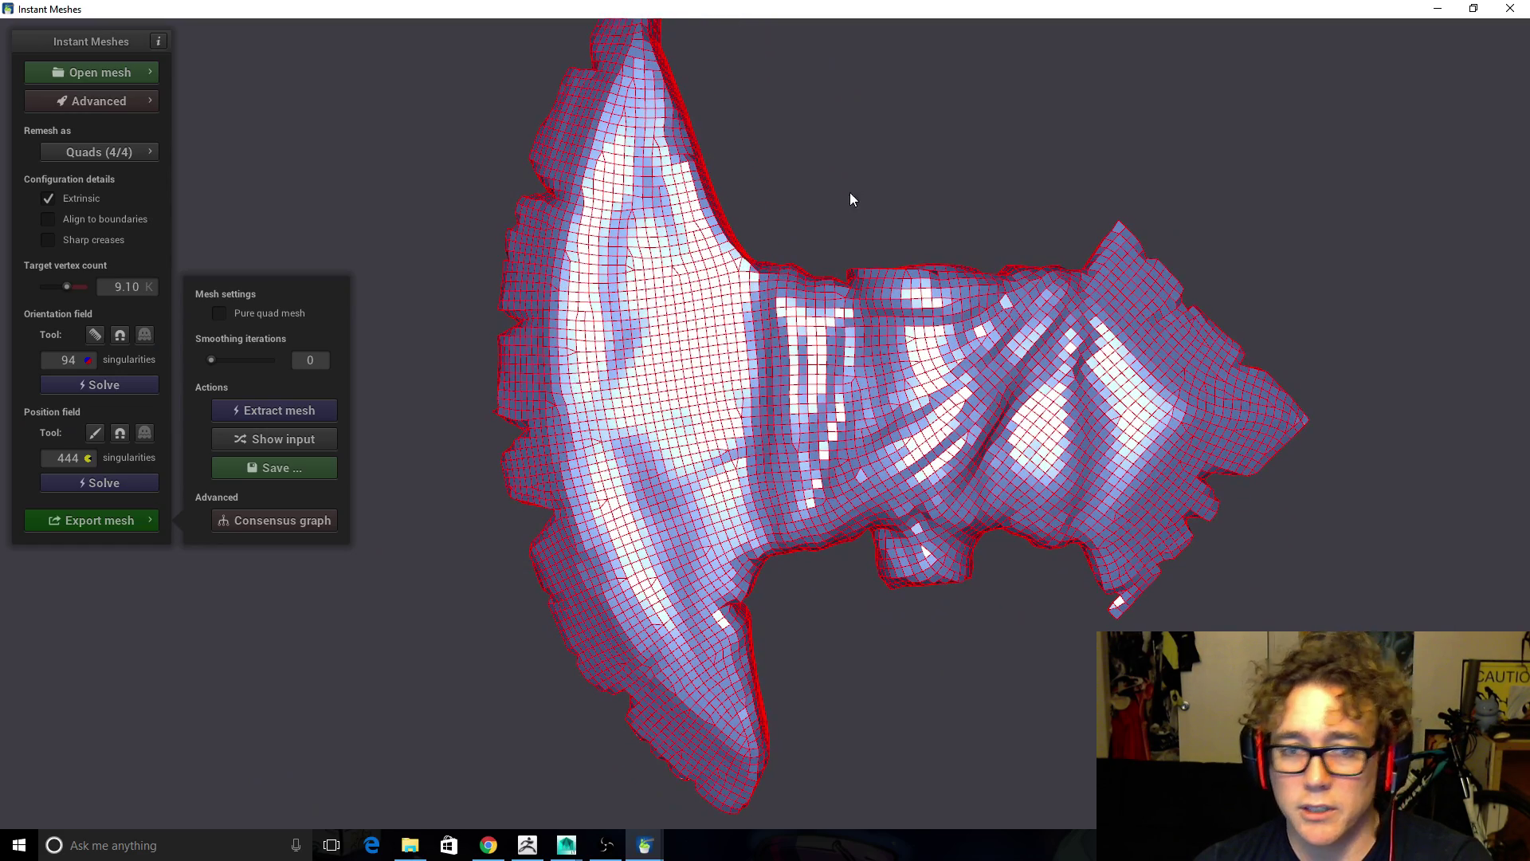
pyautogui.moveTo(860, 195)
pyautogui.mouseDown()
pyautogui.moveTo(994, 181)
pyautogui.moveTo(932, 148)
pyautogui.mouseUp()
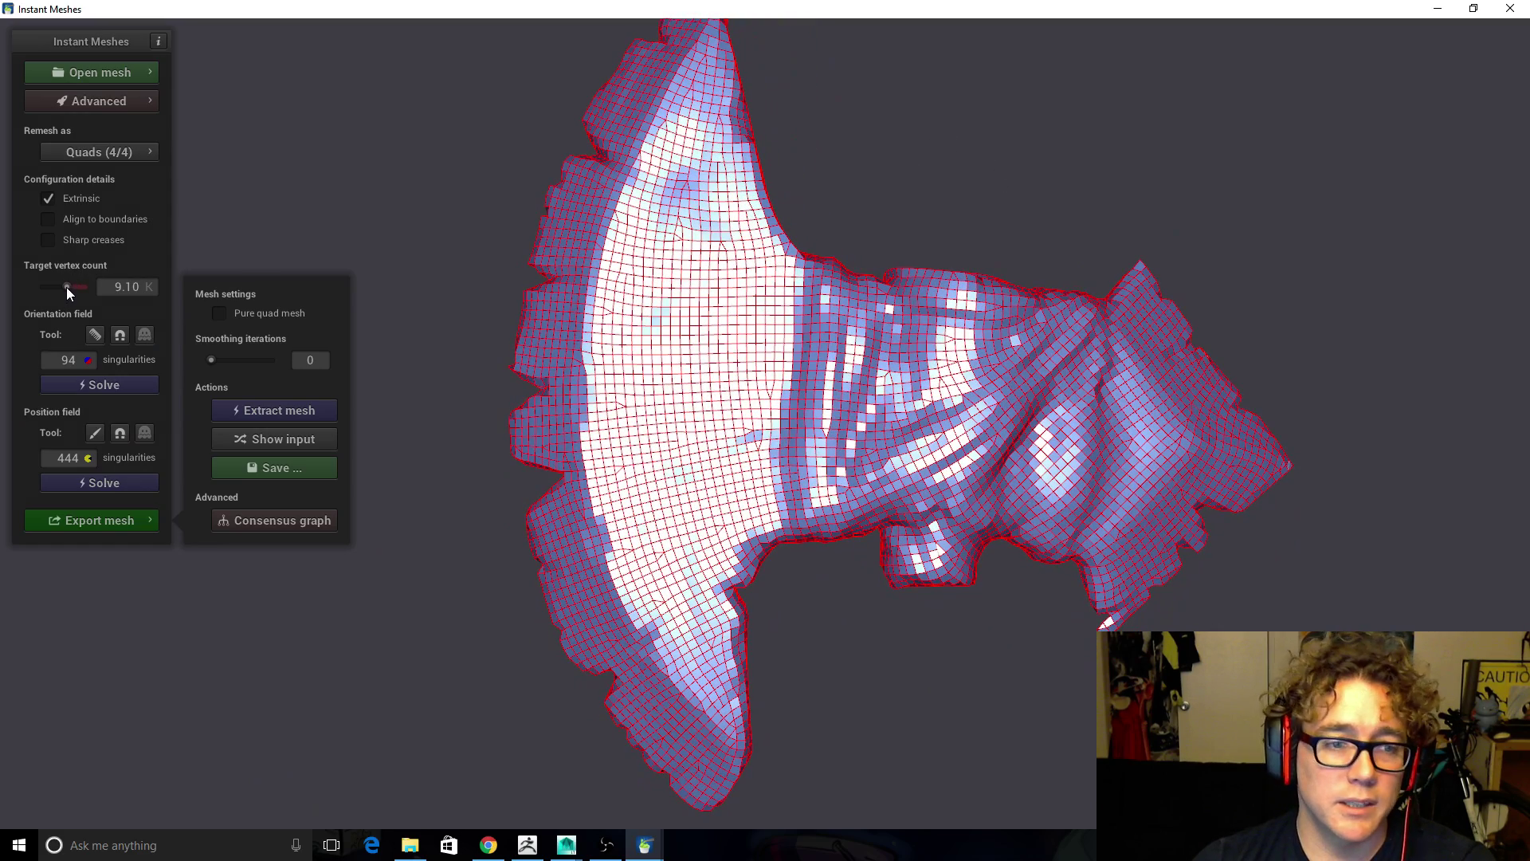
# Set the target vertex count to 1.63K, re-solve positions and extract the coarser mesh
pyautogui.moveTo(68, 289); pyautogui.dragTo(56, 288)
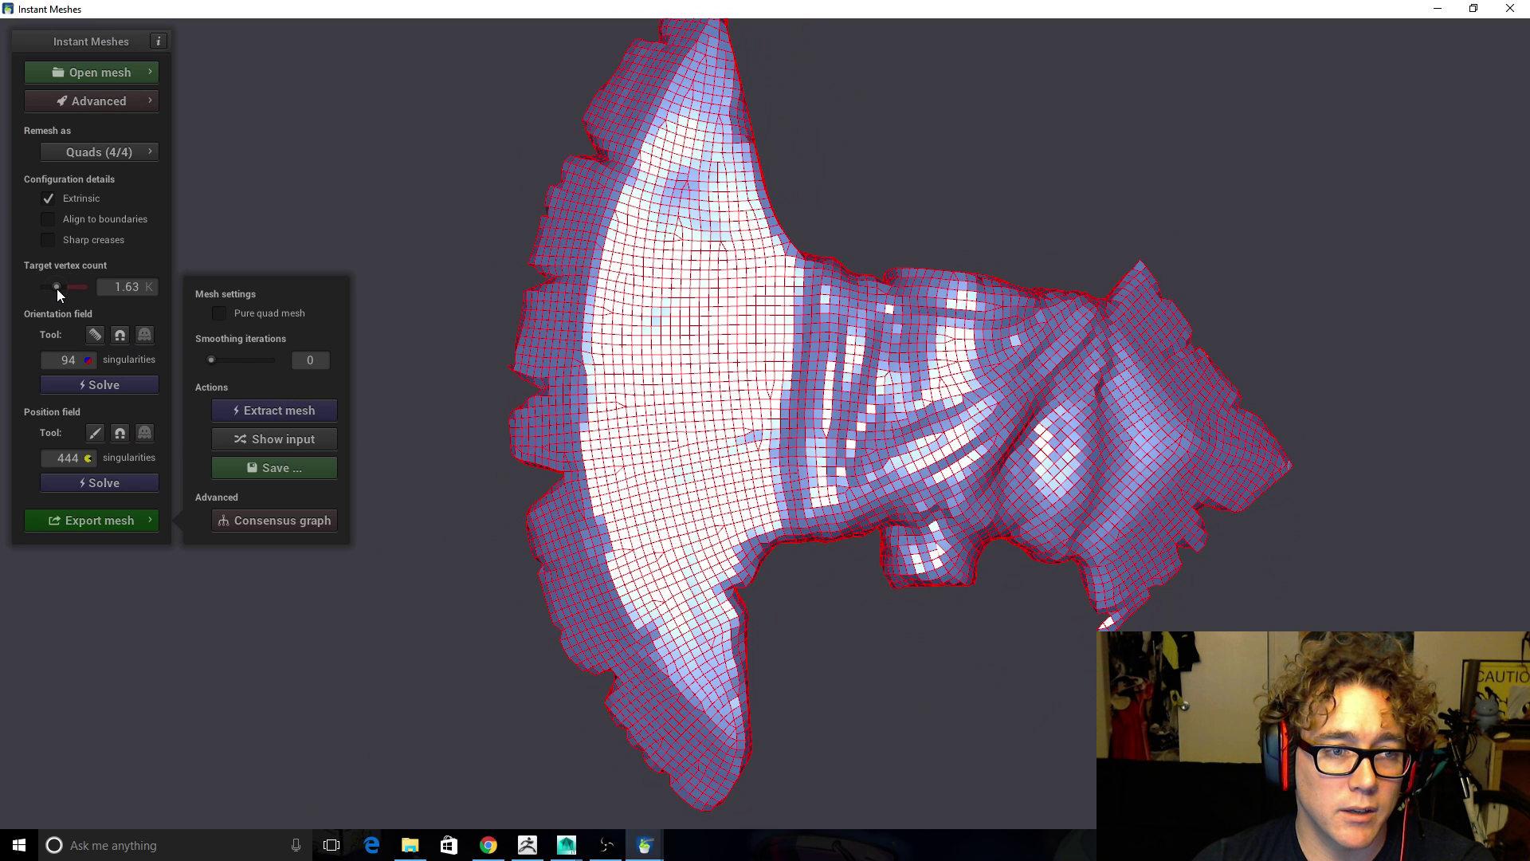
pyautogui.click(112, 484)
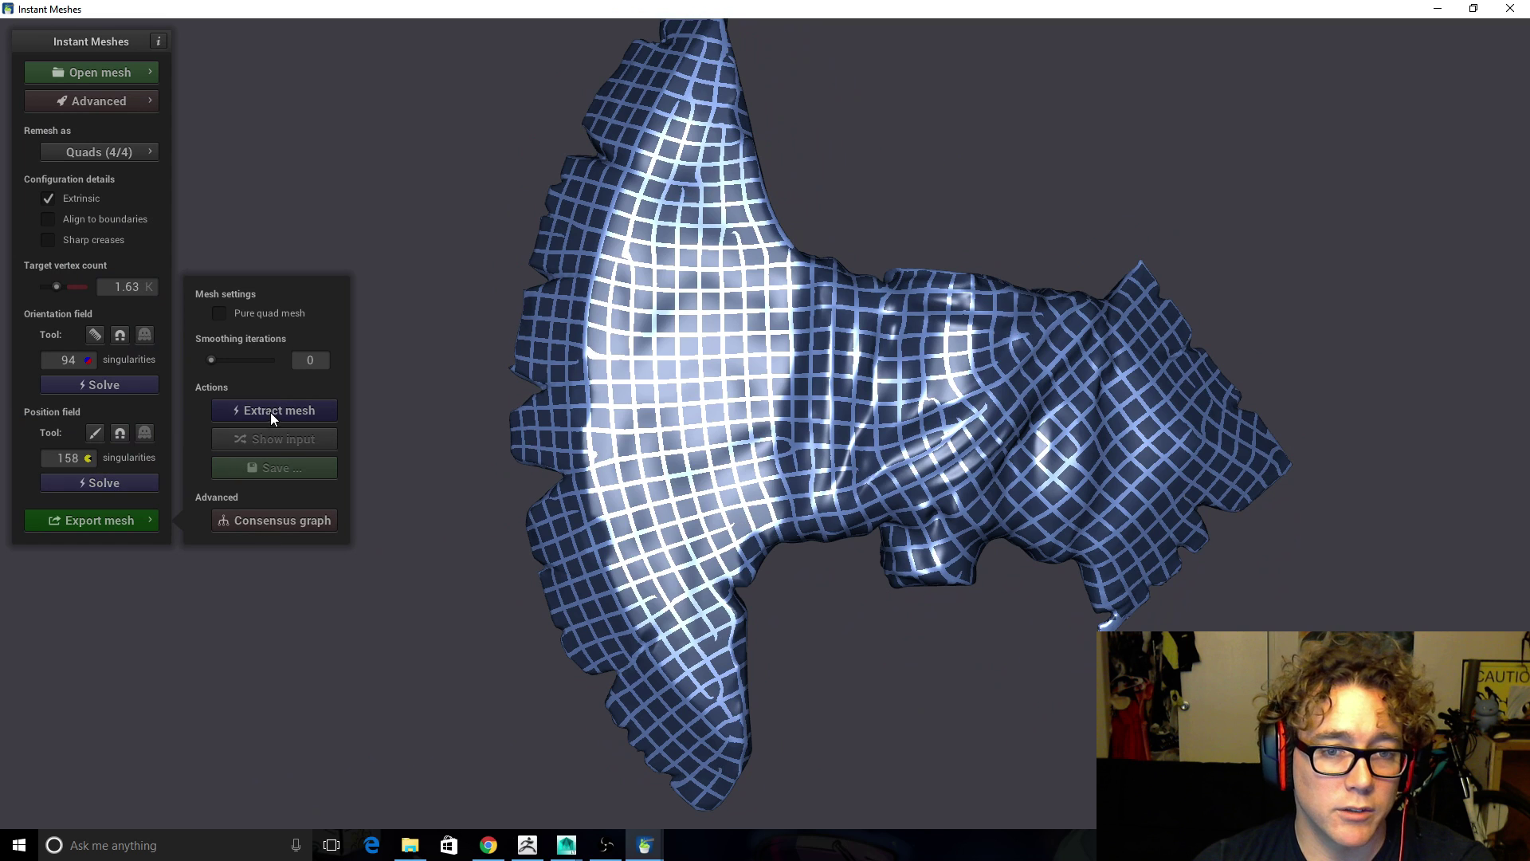
pyautogui.click(273, 412)
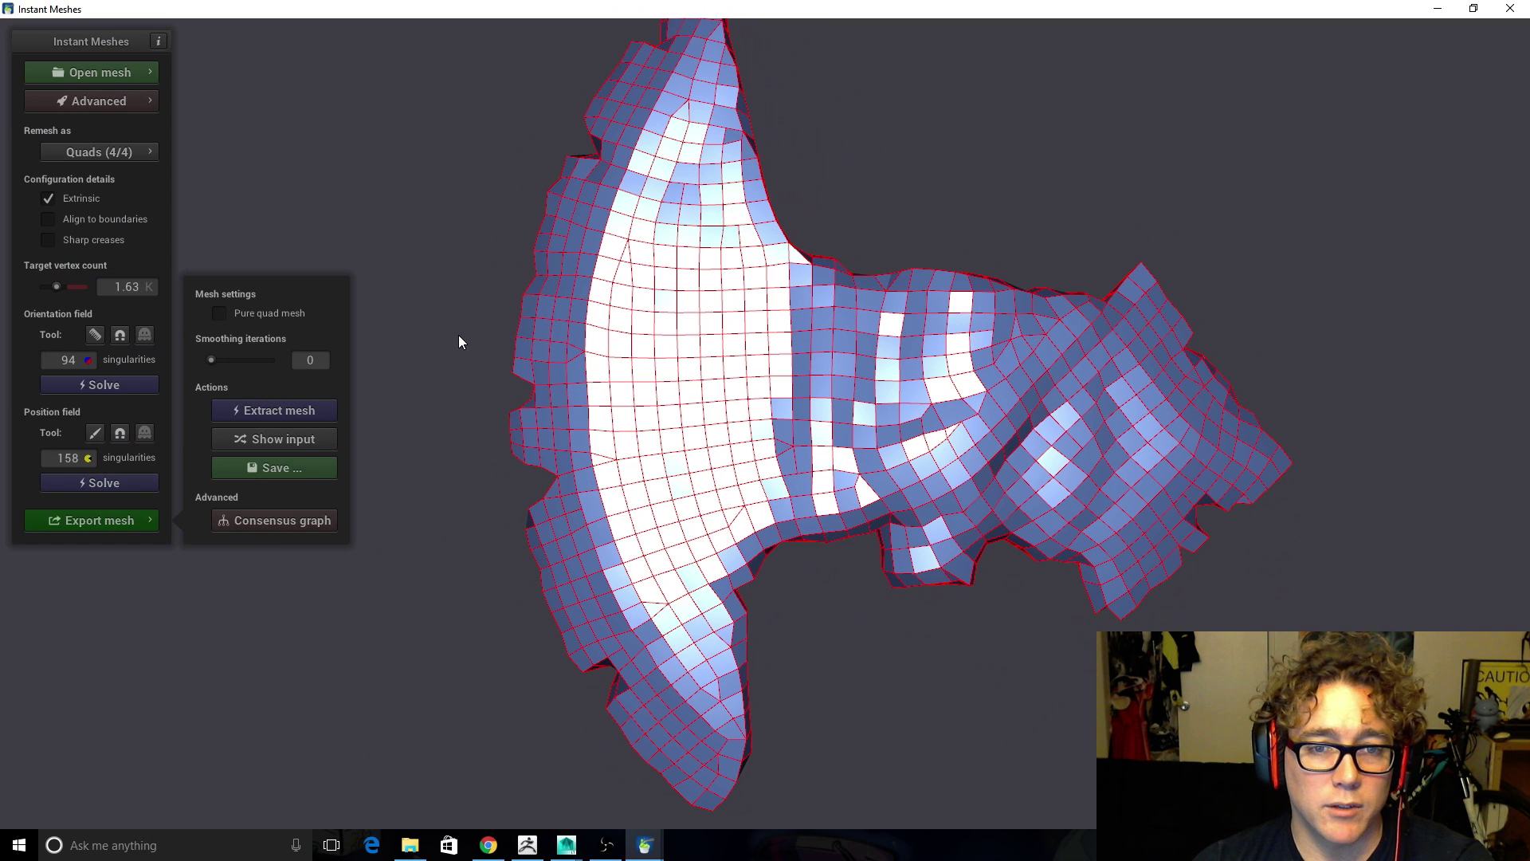
# Restore the 9.10K target without subdividing, then re-solve and extract the dense mesh
pyautogui.moveTo(56, 288); pyautogui.dragTo(69, 289)
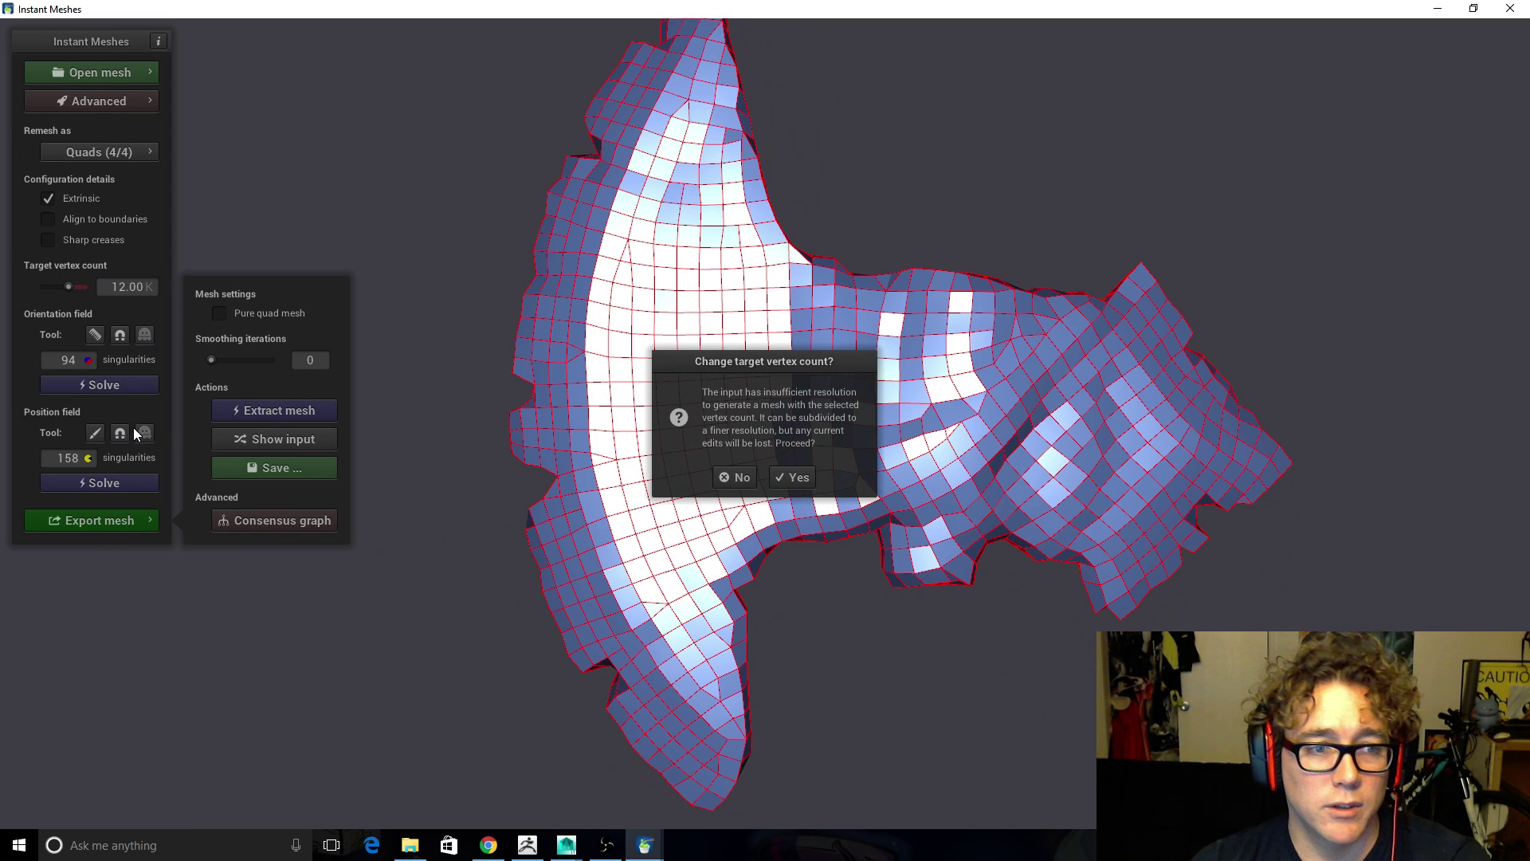
pyautogui.click(741, 478)
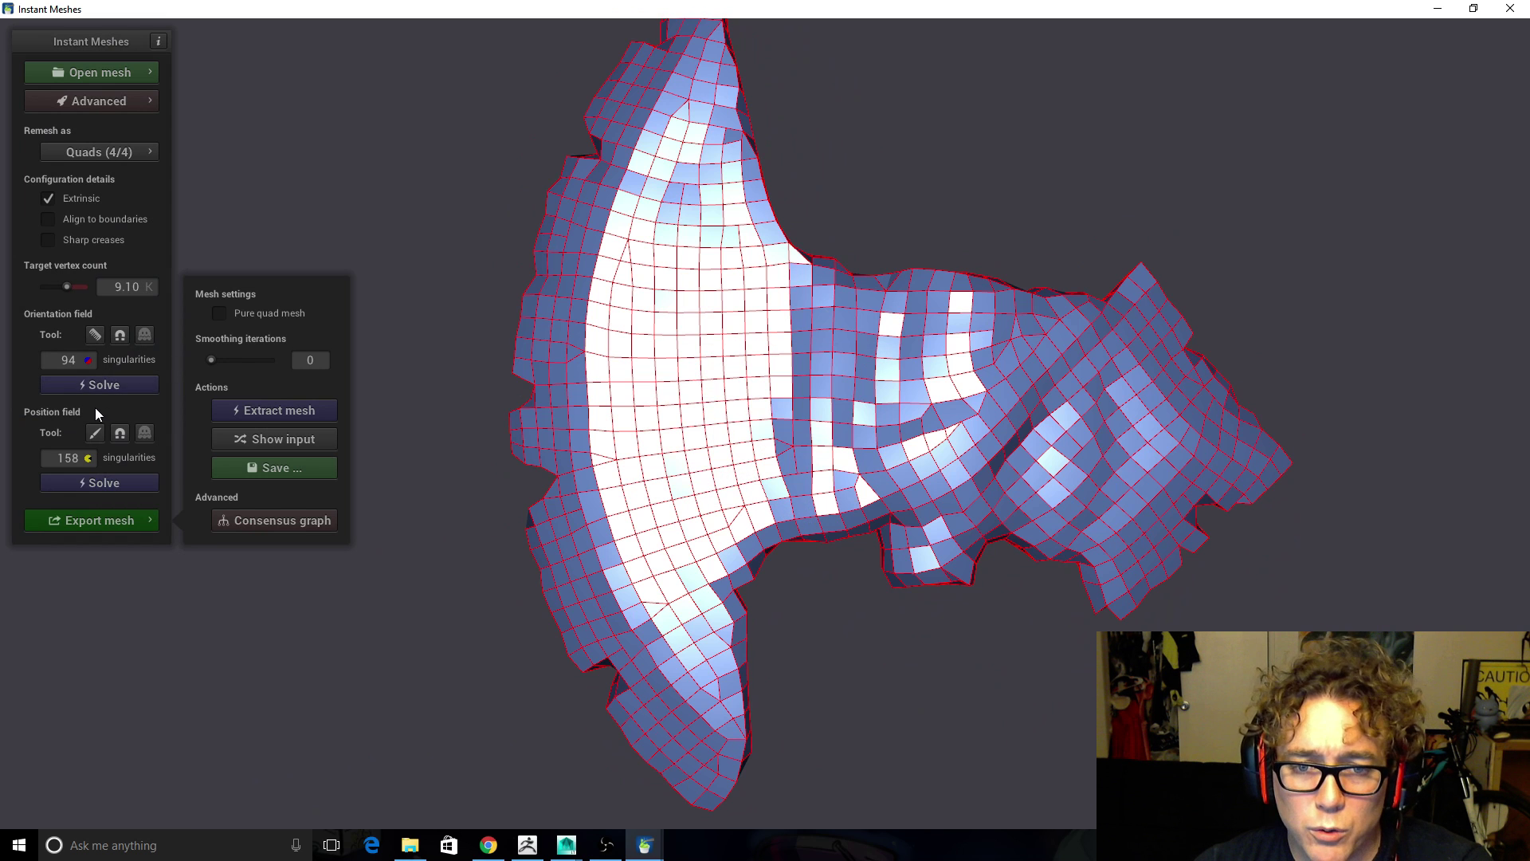
pyautogui.click(111, 388)
pyautogui.click(103, 481)
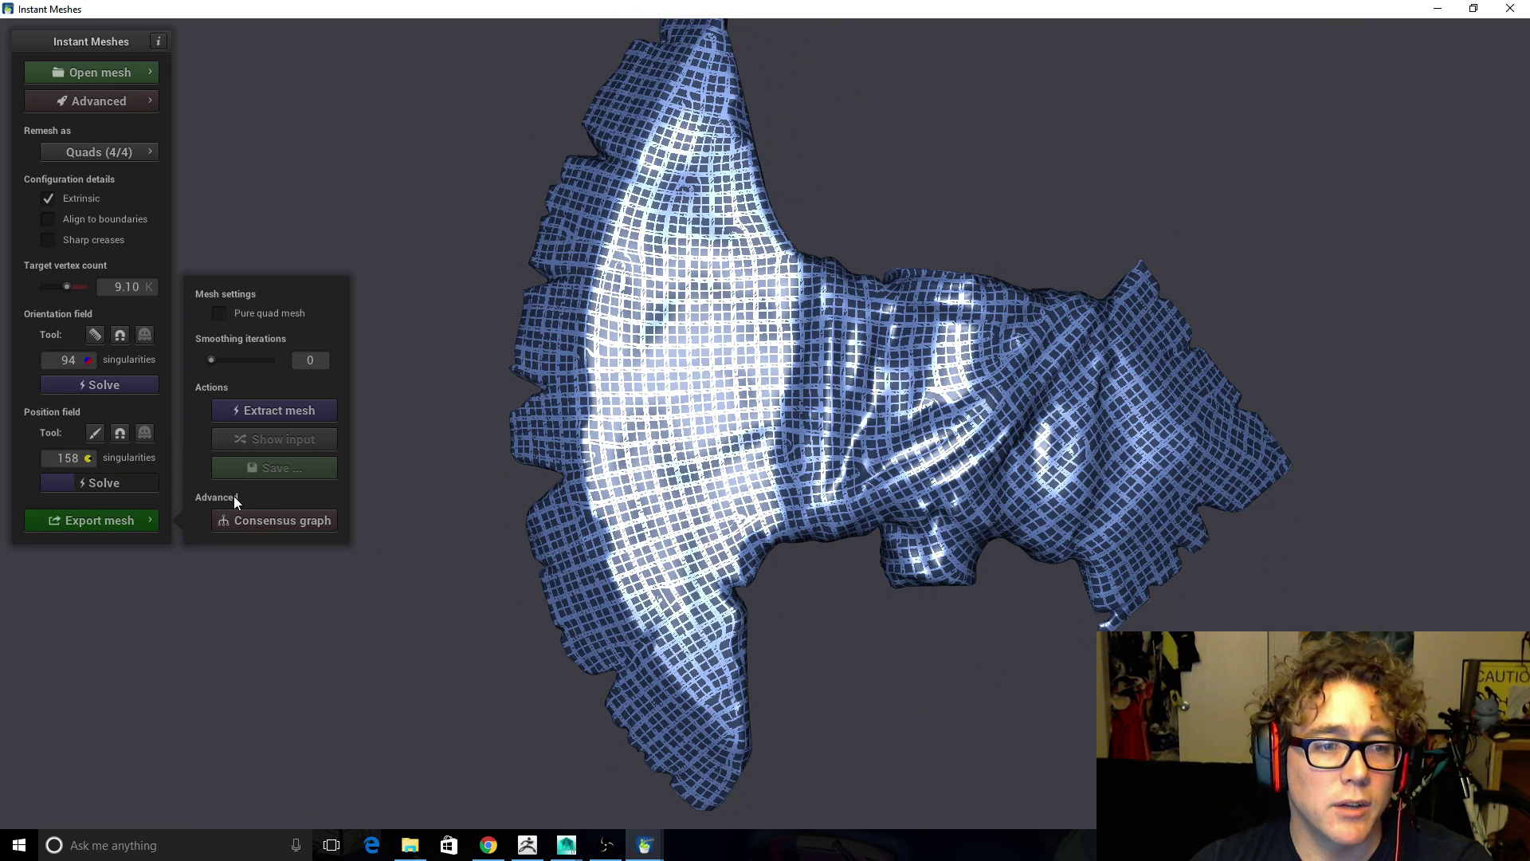
pyautogui.click(284, 411)
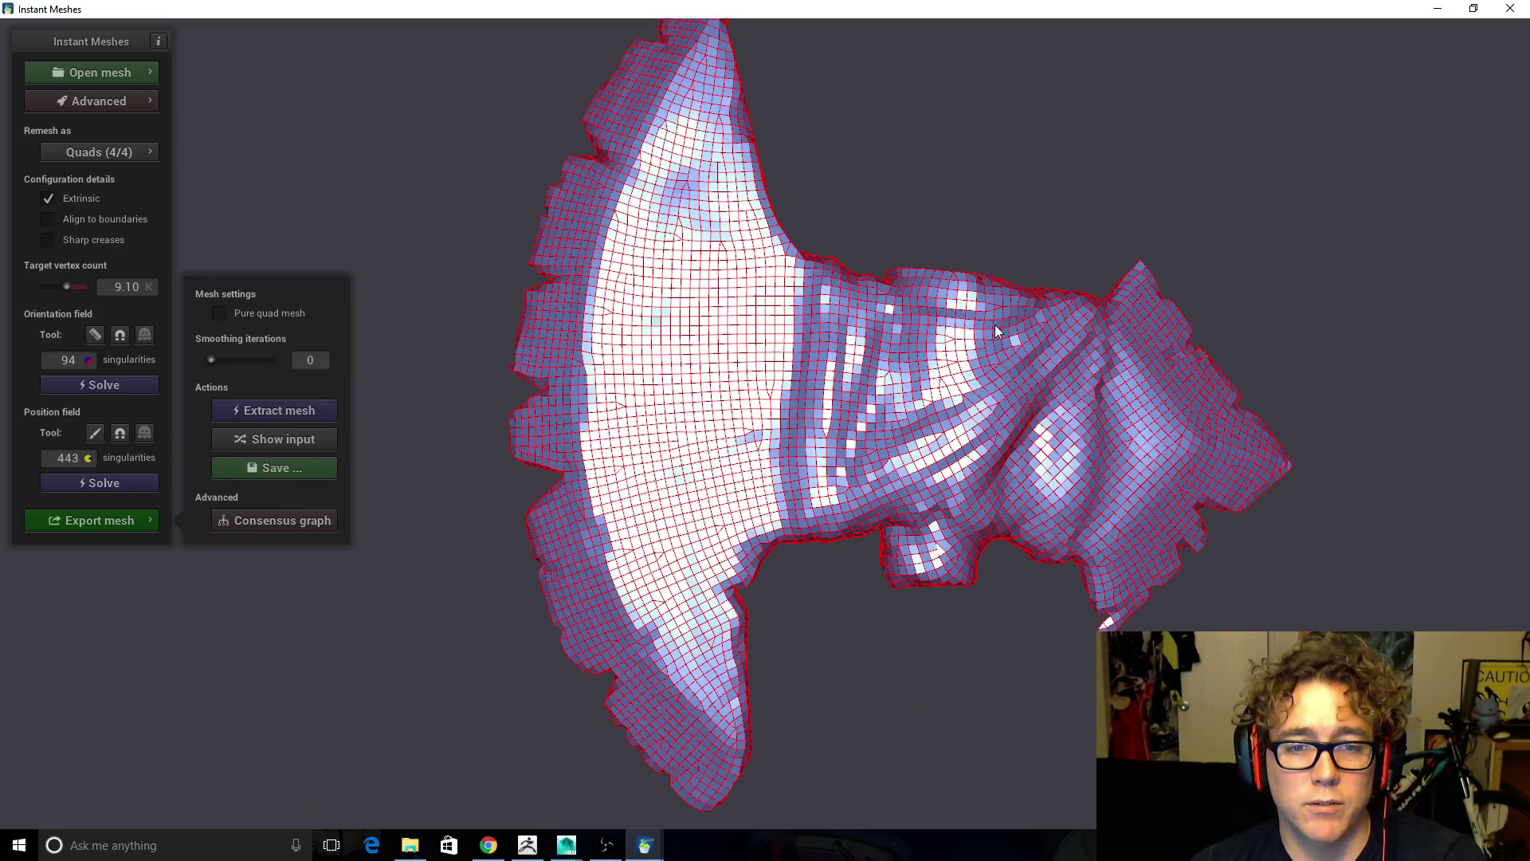
pyautogui.moveTo(1106, 199)
pyautogui.mouseDown()
pyautogui.moveTo(457, 764)
pyautogui.moveTo(354, 752)
pyautogui.moveTo(1104, 341)
pyautogui.moveTo(1181, 503)
pyautogui.moveTo(1059, 364)
pyautogui.moveTo(965, 312)
pyautogui.moveTo(1053, 211)
pyautogui.mouseUp()
pyautogui.moveTo(1113, 165)
pyautogui.keyDown('alt'); pyautogui.mouseDown()
pyautogui.moveTo(949, 382)
pyautogui.moveTo(1014, 225)
pyautogui.moveTo(1005, 267)
pyautogui.moveTo(1008, 235)
pyautogui.moveTo(925, 308)
pyautogui.moveTo(971, 247)
pyautogui.mouseUp(); pyautogui.keyUp('alt')
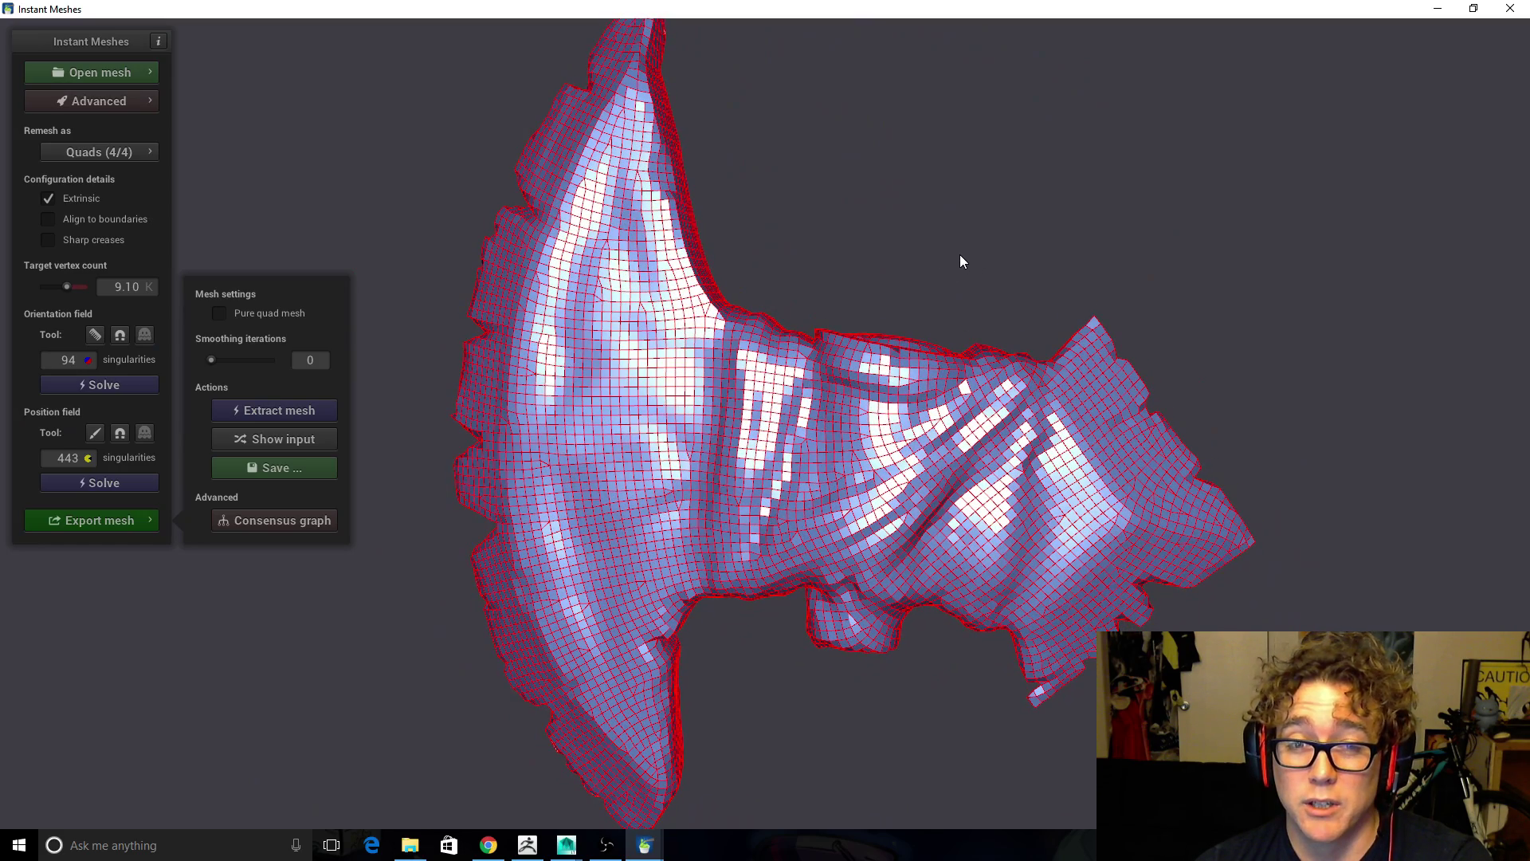
pyautogui.moveTo(944, 261)
pyautogui.mouseDown()
pyautogui.moveTo(878, 359)
pyautogui.moveTo(891, 314)
pyautogui.moveTo(877, 311)
pyautogui.moveTo(897, 309)
pyautogui.mouseUp()
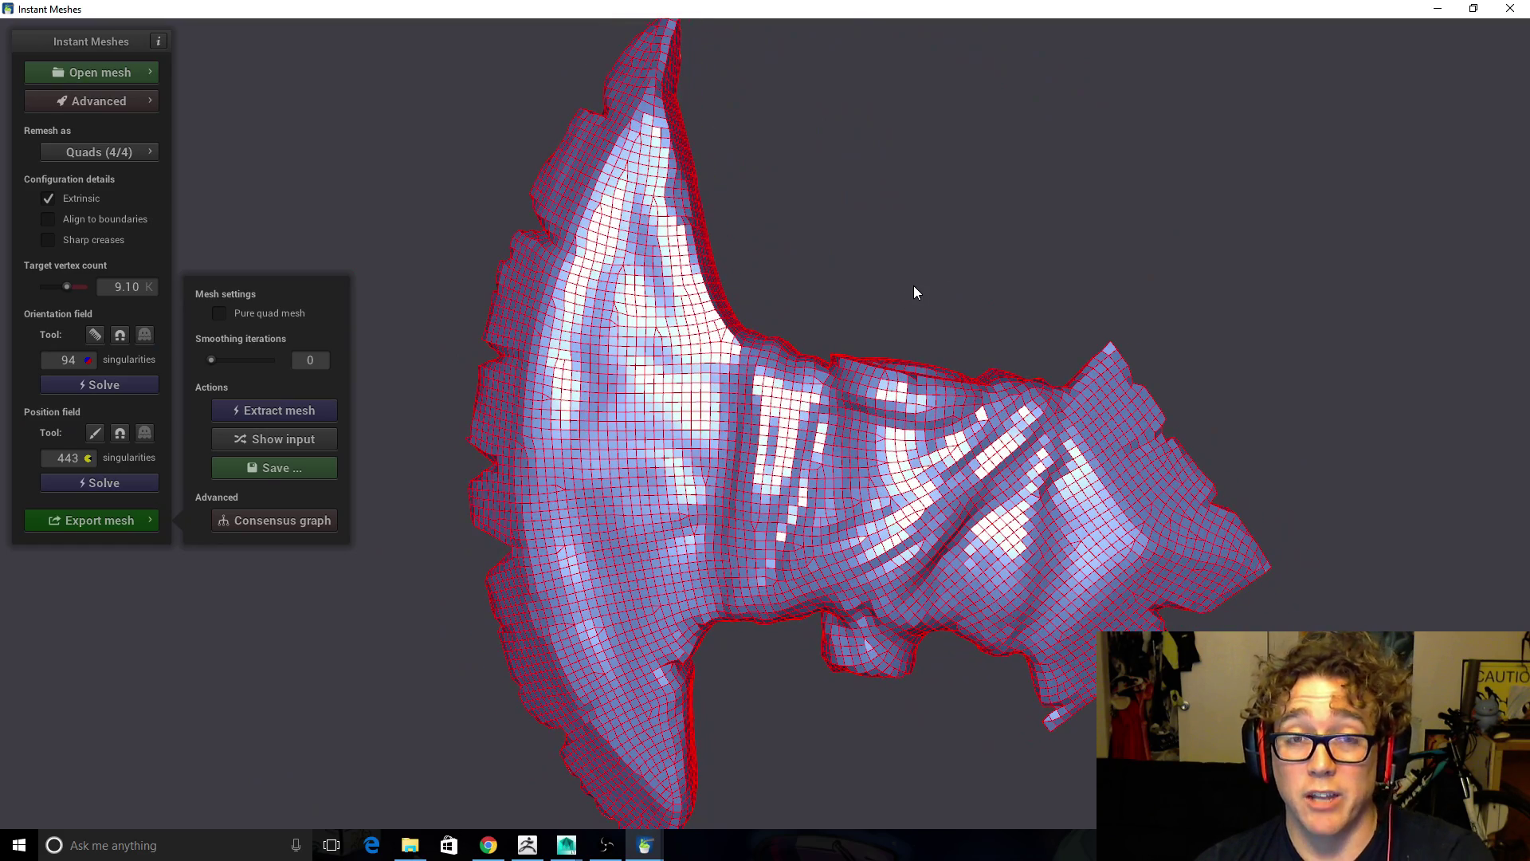